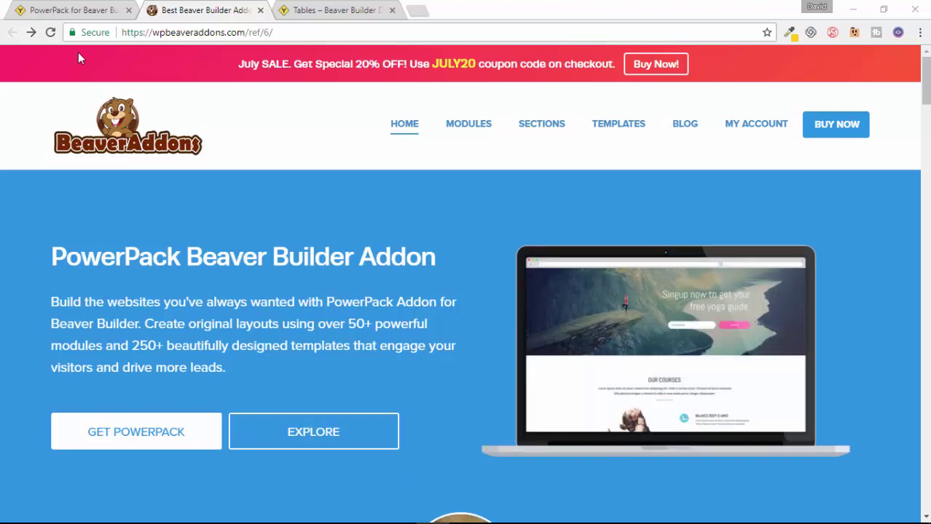
Switch to the PowerPack for Beaver Builder tab showing the Beaver Junction demo site.
{"action": "left_click", "coordinate": [79, 11]}
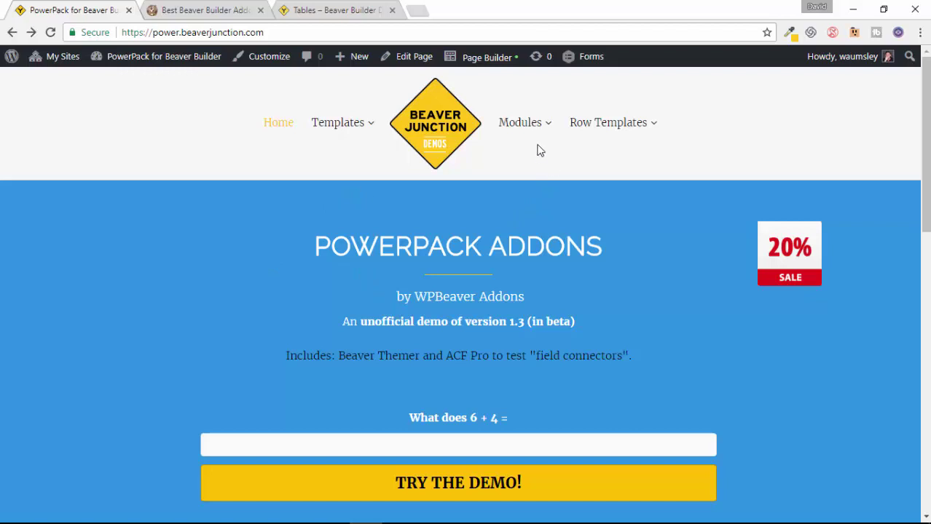
Show the Modules mega-menu with its Content, Form, Creative and Lead Generation modules.
{"action": "mouse_move", "coordinate": [541, 129]}
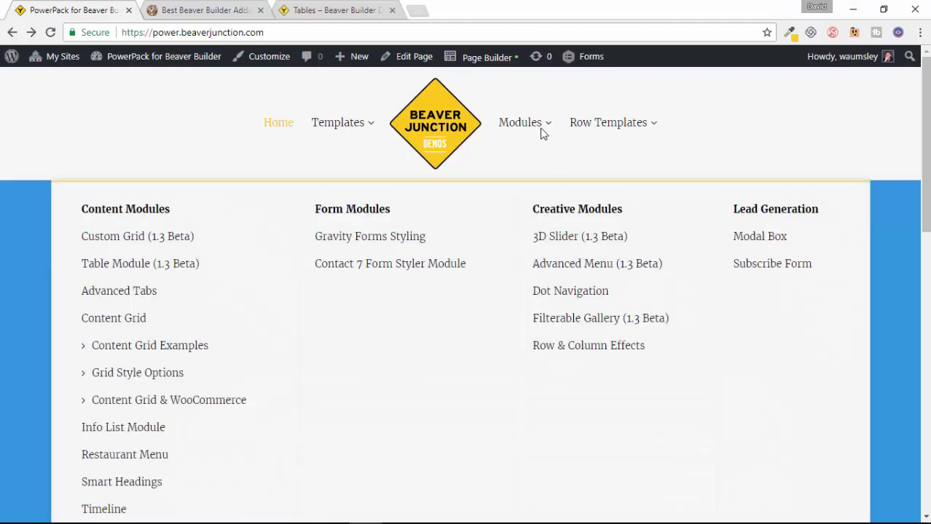
Open the Table Module (1.3 Beta) demo page and page the first table's columns forward and back.
{"action": "left_click", "coordinate": [128, 267]}
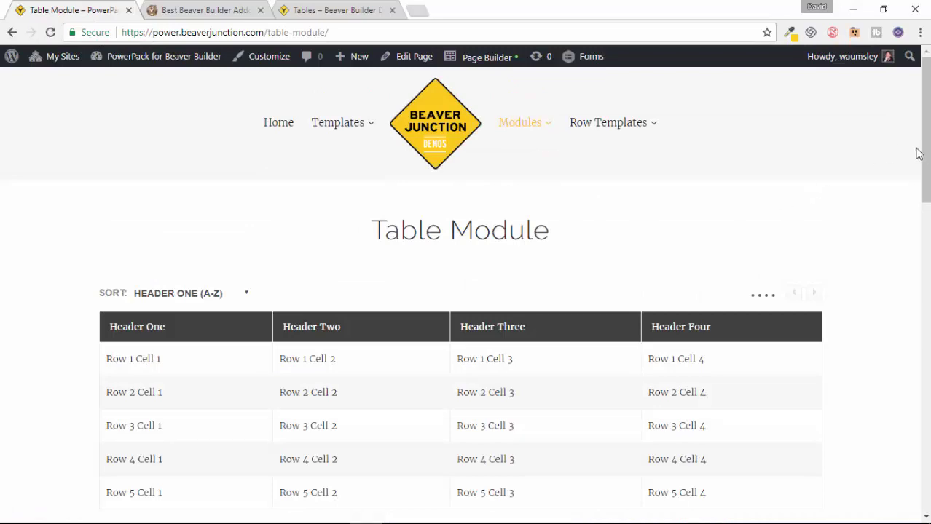
{"action": "left_click_drag", "start_coordinate": [922, 155], "coordinate": [882, 341]}
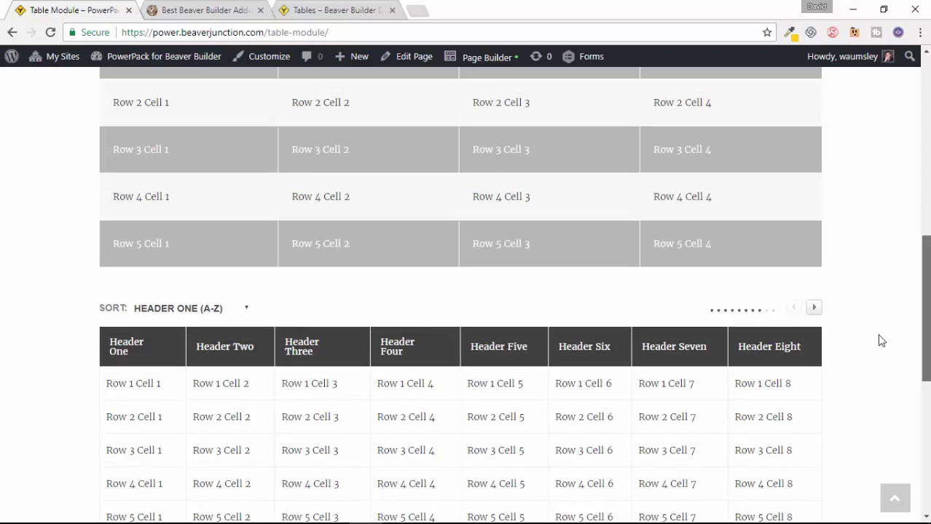
{"action": "left_click_drag", "start_coordinate": [882, 340], "coordinate": [280, 327]}
{"action": "scroll", "coordinate": [544, 431], "scroll_direction": "up", "scroll_amount": 2}
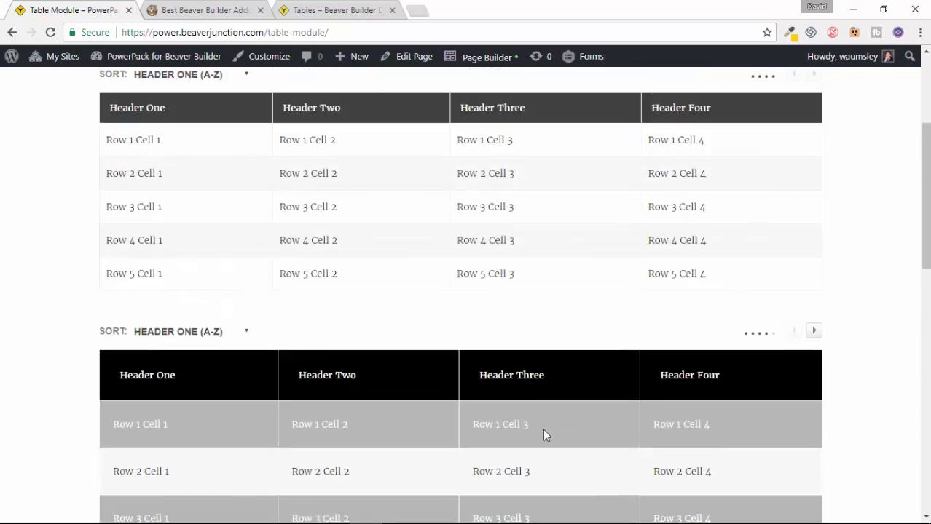
{"action": "scroll", "coordinate": [486, 437], "scroll_direction": "down", "scroll_amount": 1}
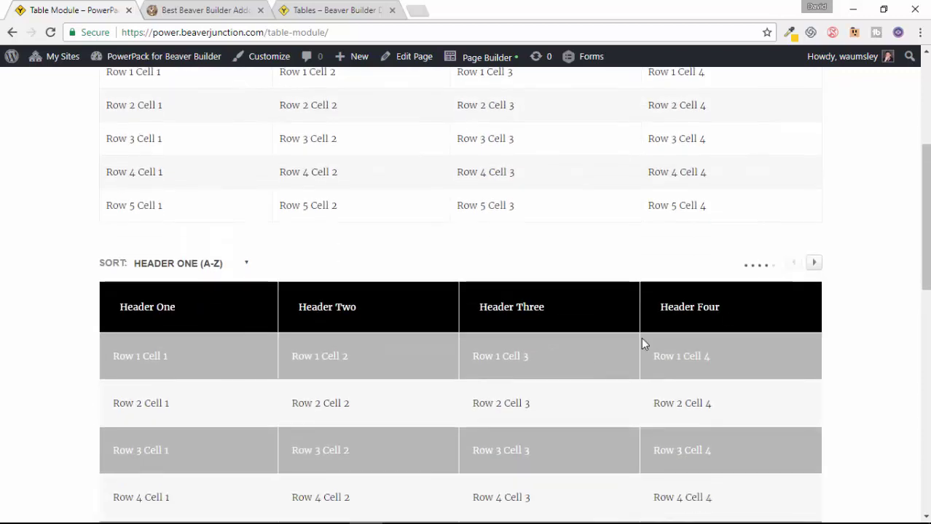
{"action": "left_click", "coordinate": [814, 263]}
{"action": "left_click", "coordinate": [795, 264]}
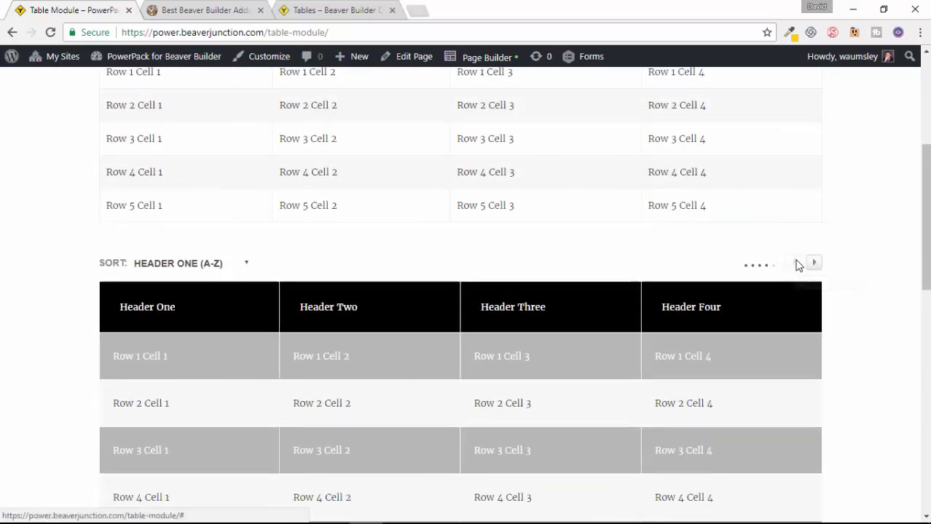
{"action": "left_click", "coordinate": [815, 264]}
Page the wide eight-column table between Header Two and Header Three, ending at Header Two.
{"action": "scroll", "coordinate": [803, 303], "scroll_direction": "down", "scroll_amount": 4}
{"action": "scroll", "coordinate": [801, 302], "scroll_direction": "down", "scroll_amount": 1}
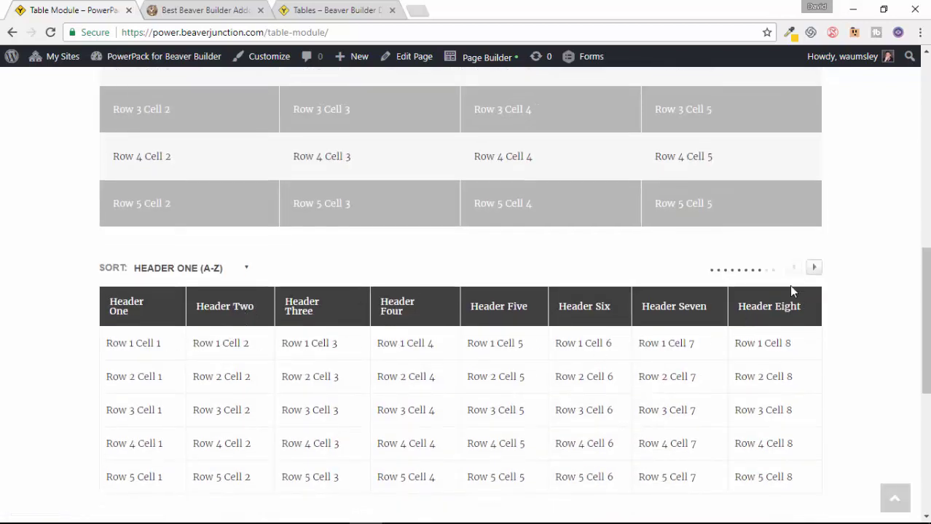
{"action": "left_click", "coordinate": [817, 269]}
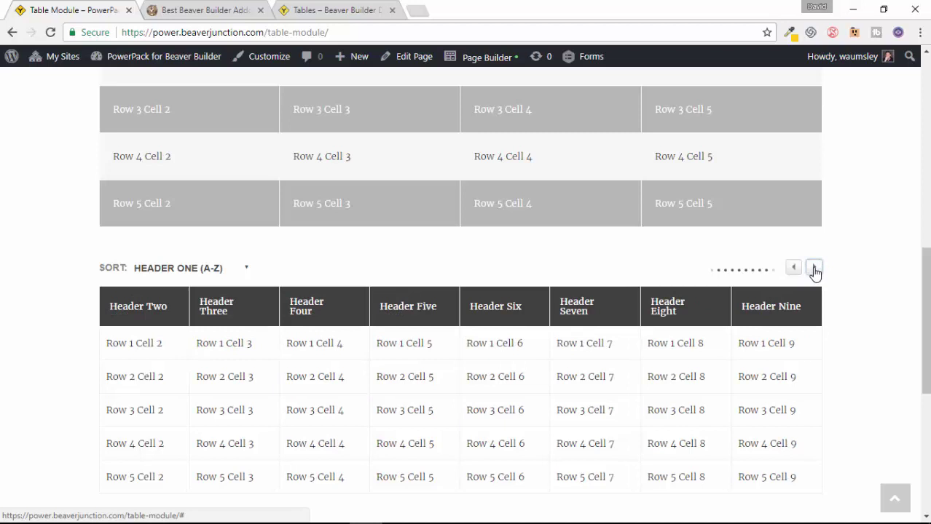
{"action": "left_click", "coordinate": [816, 268]}
{"action": "left_click", "coordinate": [794, 269]}
{"action": "left_click", "coordinate": [814, 270]}
{"action": "left_click", "coordinate": [797, 269]}
{"action": "left_click", "coordinate": [814, 271]}
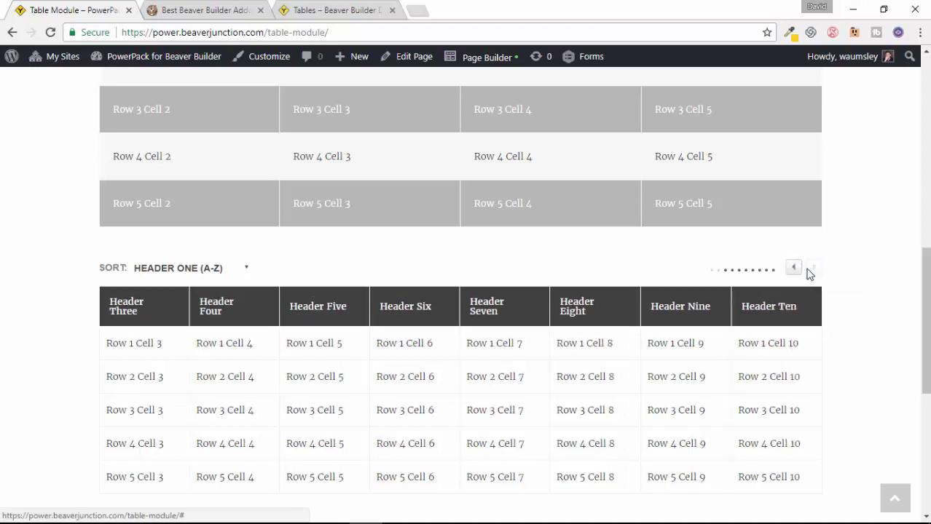
{"action": "left_click", "coordinate": [794, 268]}
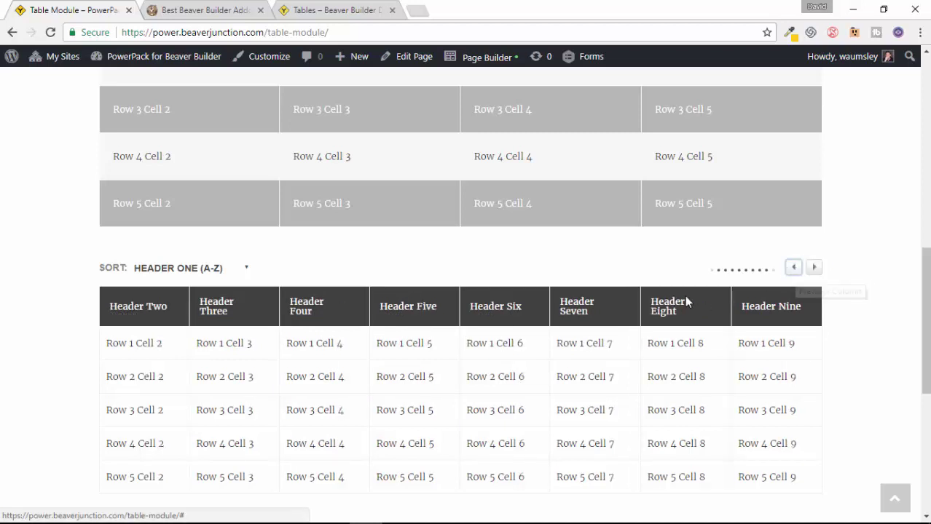
{"action": "left_click", "coordinate": [884, 9]}
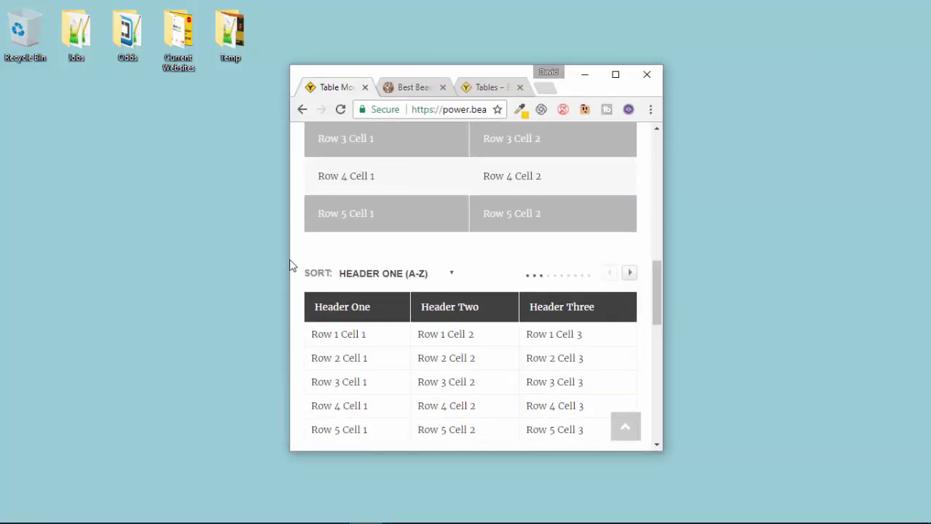
{"action": "left_click_drag", "start_coordinate": [291, 265], "coordinate": [318, 270]}
{"action": "left_click", "coordinate": [630, 274]}
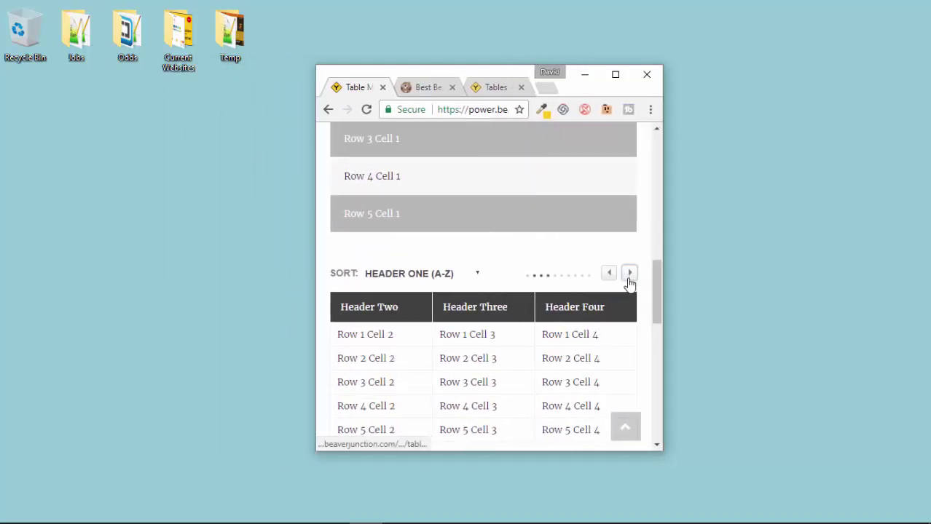
{"action": "left_click", "coordinate": [630, 274]}
{"action": "left_click", "coordinate": [630, 274]}
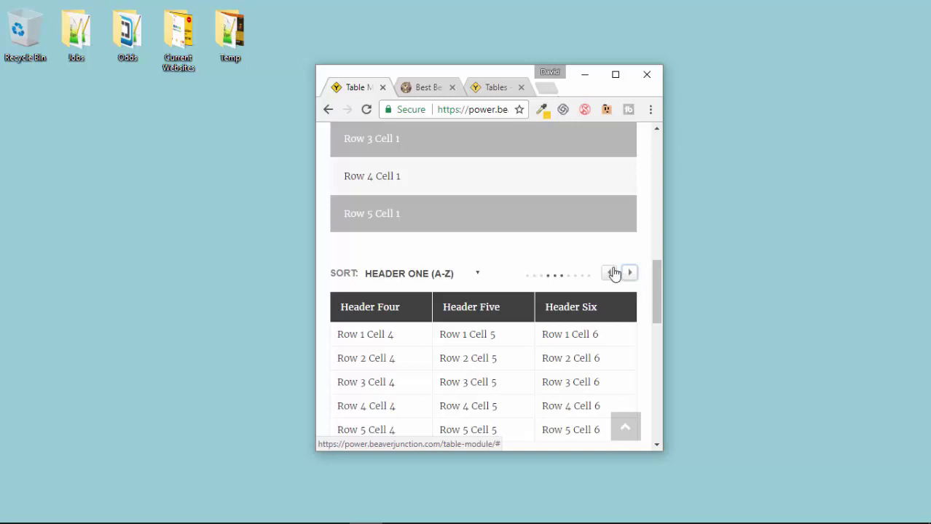
{"action": "left_click_drag", "start_coordinate": [658, 282], "coordinate": [651, 334]}
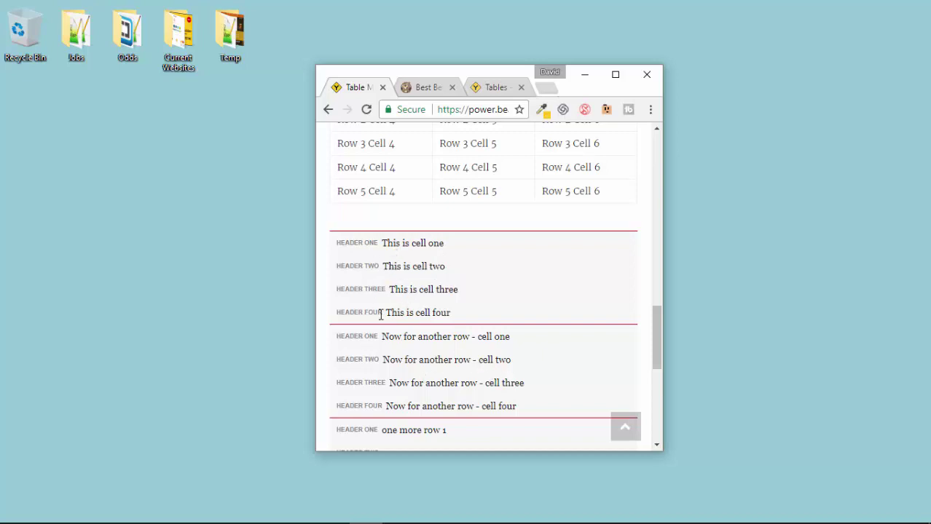
{"action": "left_click_drag", "start_coordinate": [655, 322], "coordinate": [633, 140]}
{"action": "left_click", "coordinate": [616, 74]}
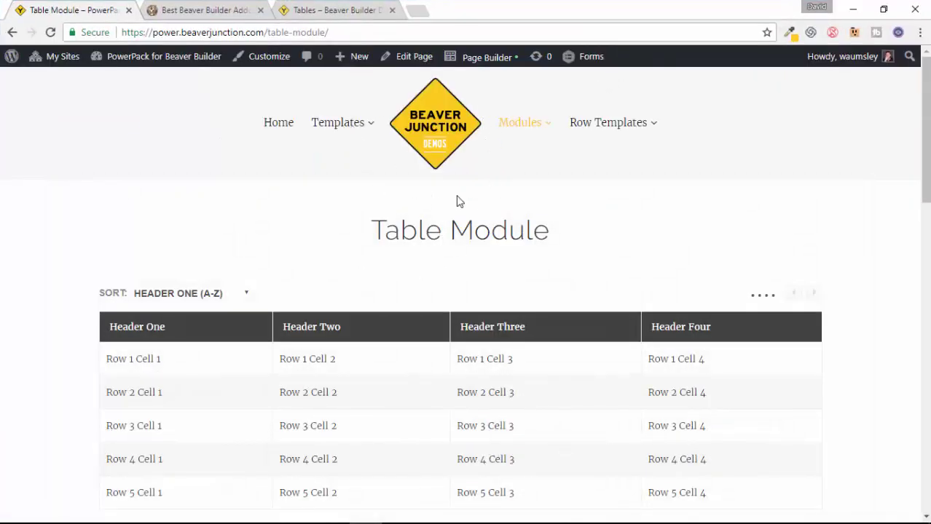
Open the Table Module page in Page Builder and review the Tables page's TablePress examples and Import section.
{"action": "left_click", "coordinate": [479, 64]}
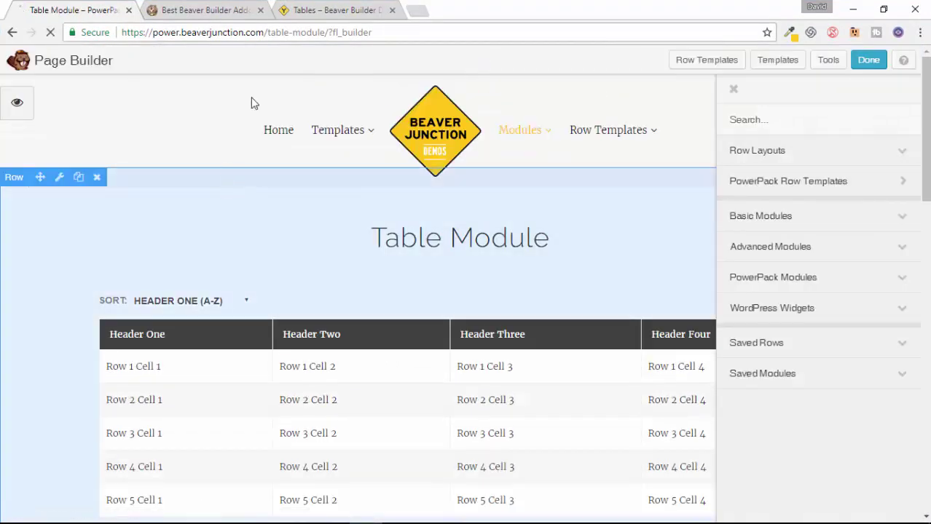
{"action": "left_click", "coordinate": [326, 11]}
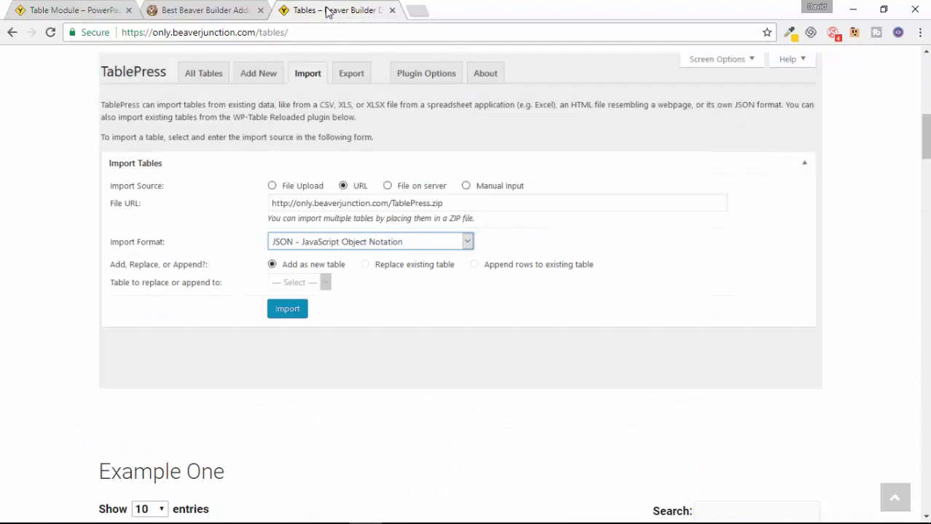
{"action": "scroll", "coordinate": [765, 303], "scroll_direction": "up", "scroll_amount": 7}
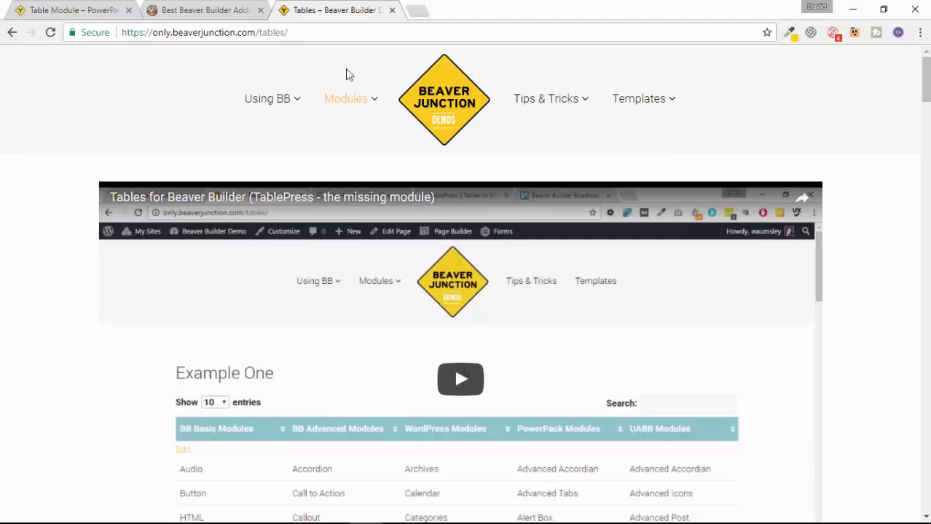
{"action": "mouse_move", "coordinate": [343, 100]}
{"action": "left_click_drag", "start_coordinate": [925, 98], "coordinate": [925, 208]}
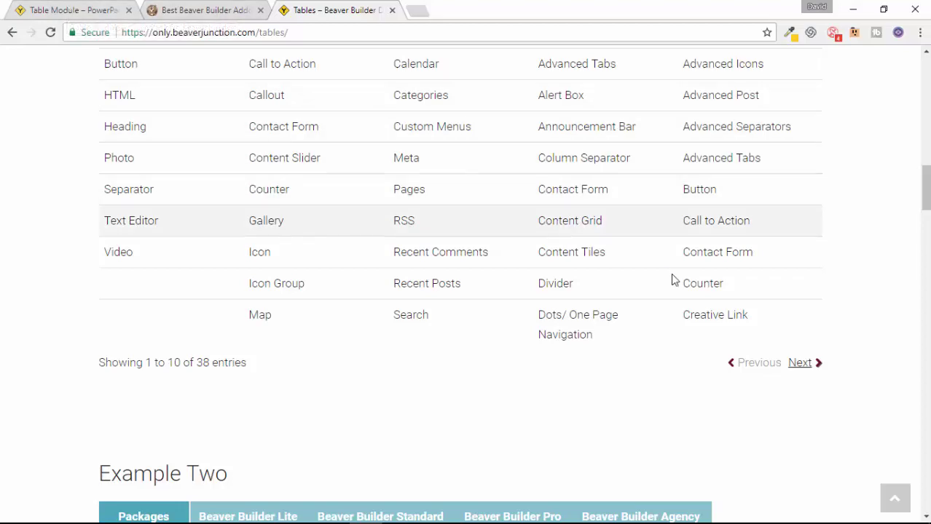
{"action": "left_click_drag", "start_coordinate": [926, 190], "coordinate": [908, 120]}
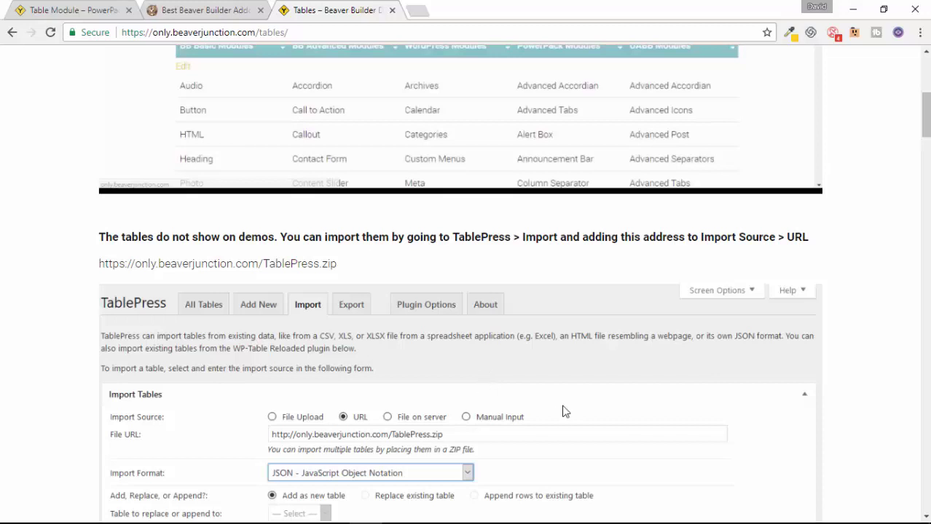
{"action": "left_click", "coordinate": [65, 10]}
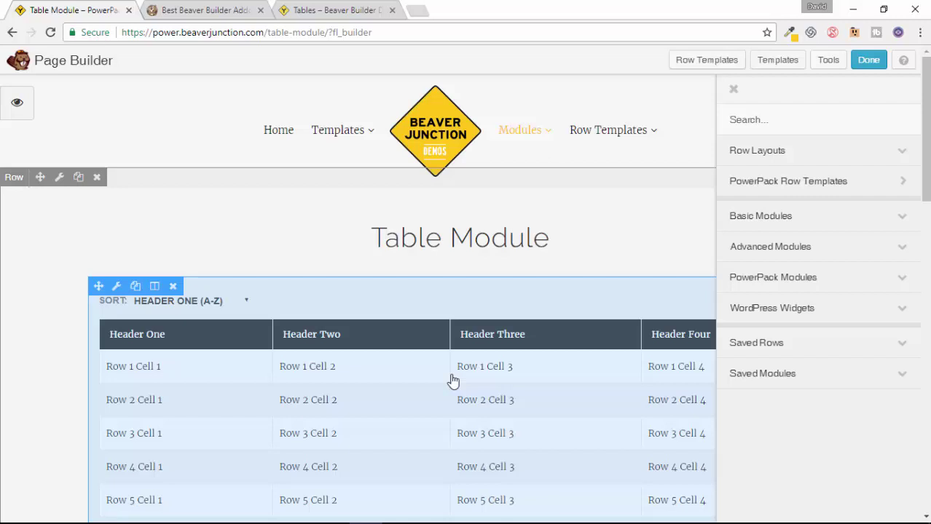
Open the demo table's Table Settings and move the dialog aside to see Header One to Four.
{"action": "left_click", "coordinate": [453, 421]}
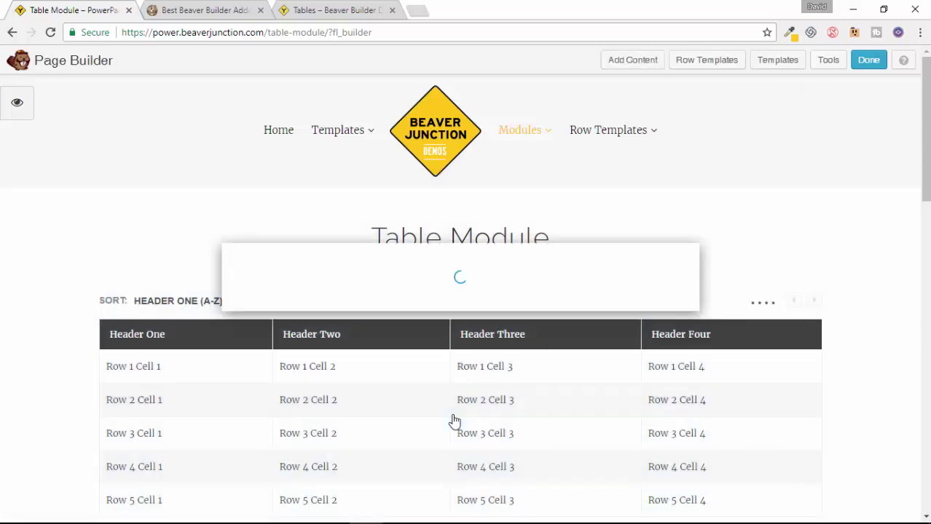
{"action": "left_click_drag", "start_coordinate": [453, 93], "coordinate": [608, 155]}
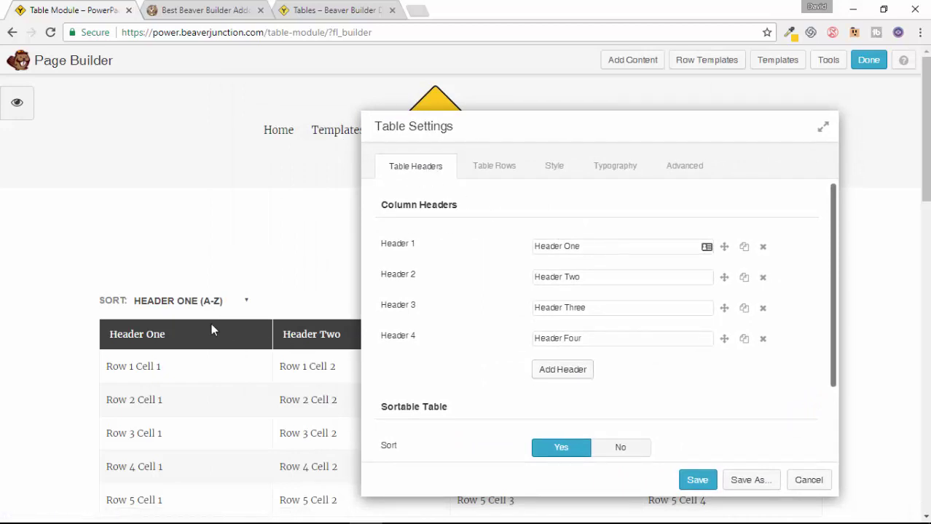
Review the Table Rows list and Row ONE's cells, then save Row ONE's settings.
{"action": "left_click_drag", "start_coordinate": [561, 119], "coordinate": [524, 392]}
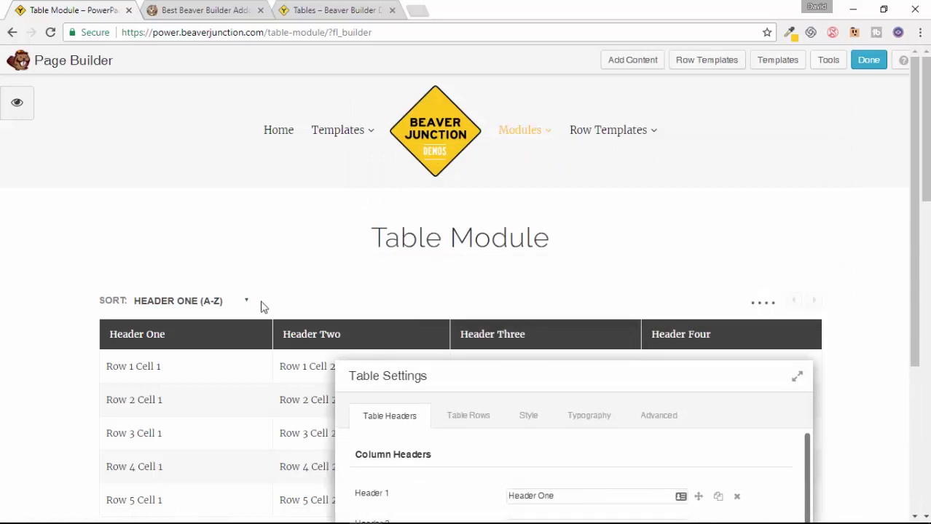
{"action": "left_click_drag", "start_coordinate": [630, 368], "coordinate": [634, 120]}
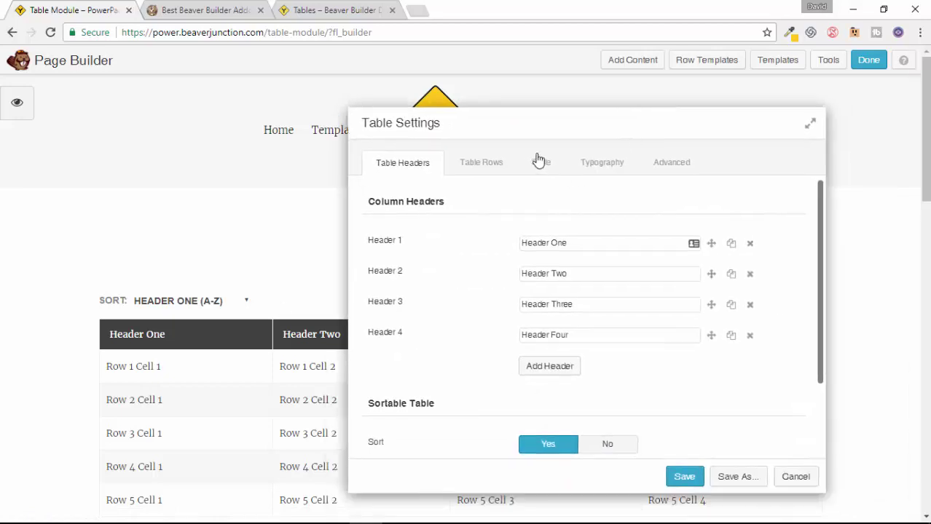
{"action": "left_click", "coordinate": [486, 164]}
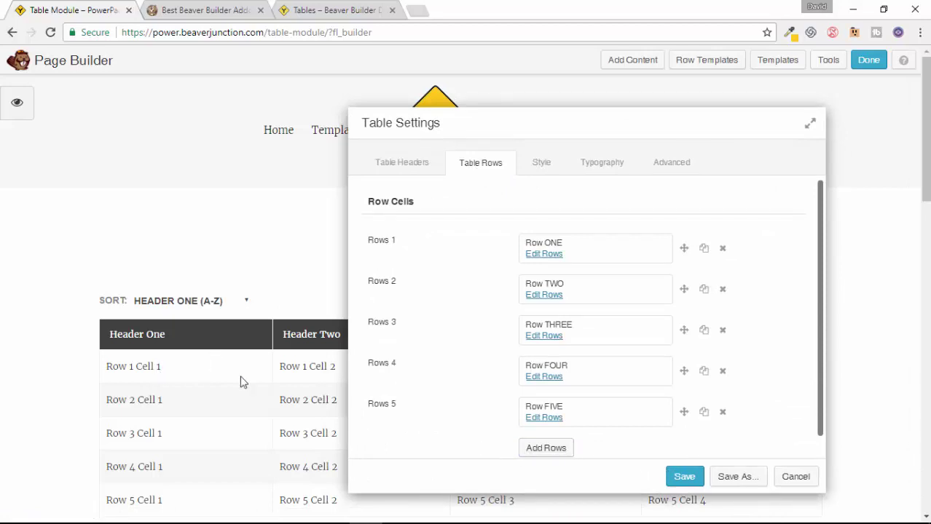
{"action": "left_click", "coordinate": [549, 255]}
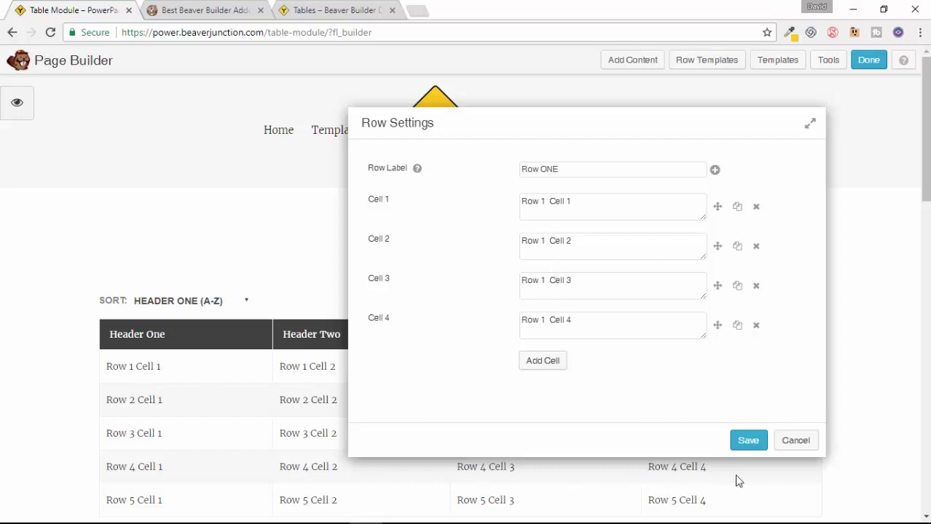
{"action": "left_click_drag", "start_coordinate": [525, 131], "coordinate": [437, 116]}
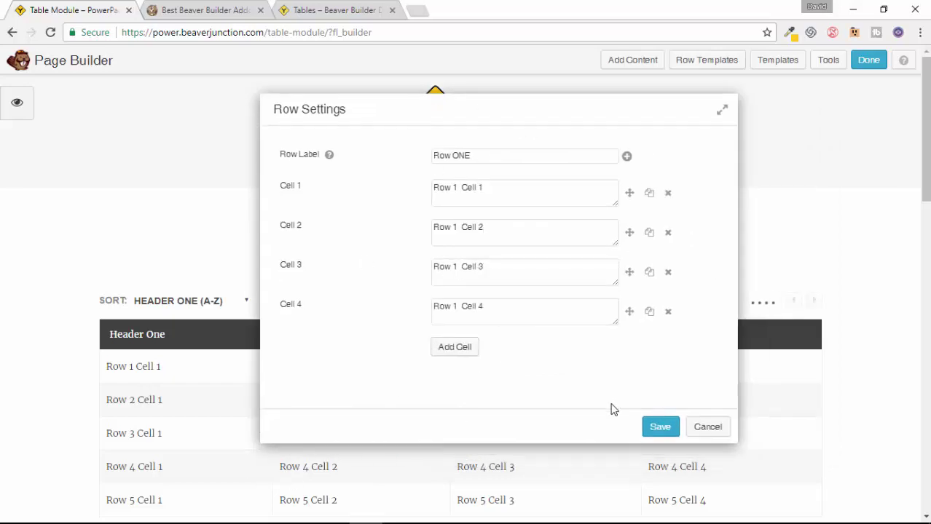
{"action": "left_click", "coordinate": [654, 428]}
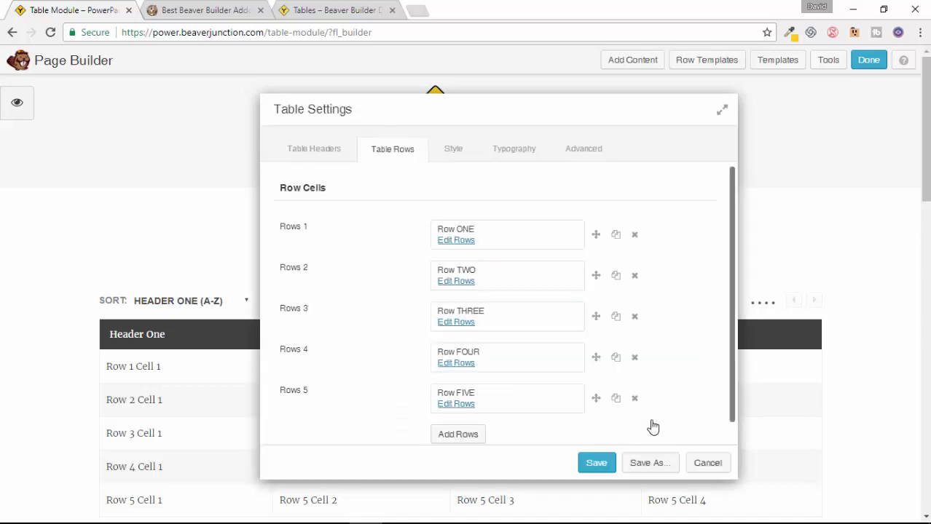
Browse the table's Style options for header colours, alignment and padding.
{"action": "left_click", "coordinate": [461, 151]}
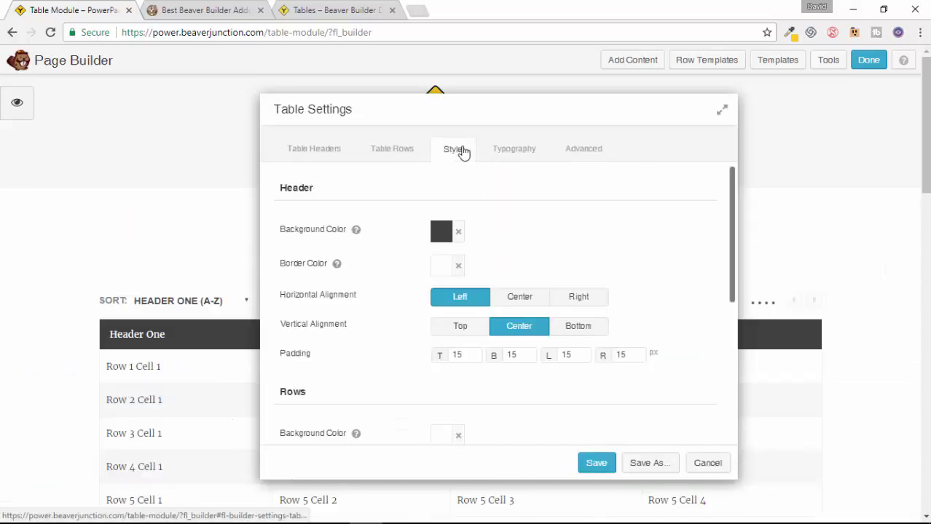
{"action": "scroll", "coordinate": [800, 284], "scroll_direction": "down", "scroll_amount": 5}
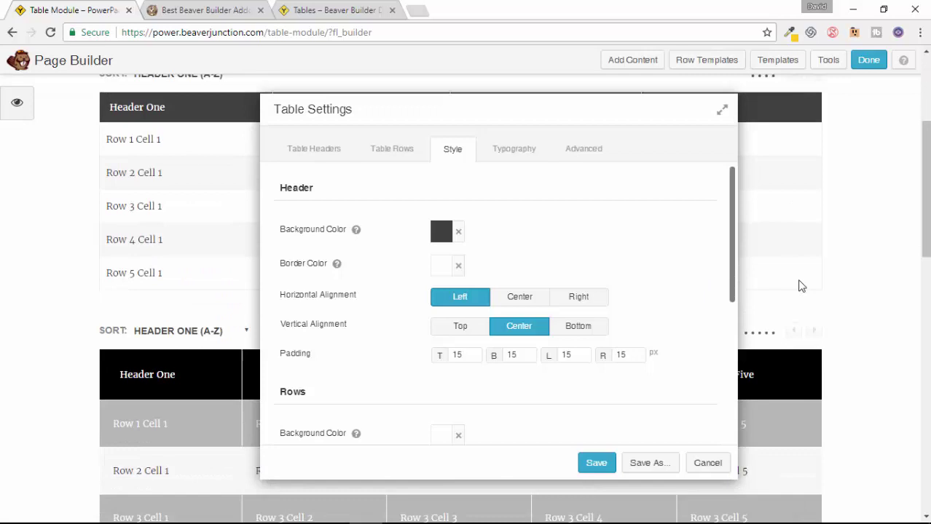
{"action": "scroll", "coordinate": [800, 286], "scroll_direction": "down", "scroll_amount": 5}
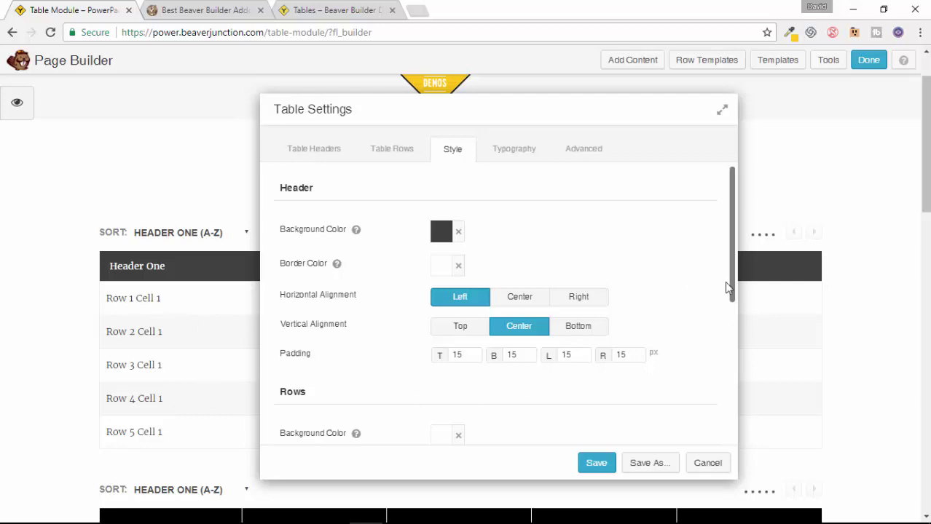
{"action": "left_click_drag", "start_coordinate": [731, 292], "coordinate": [714, 387]}
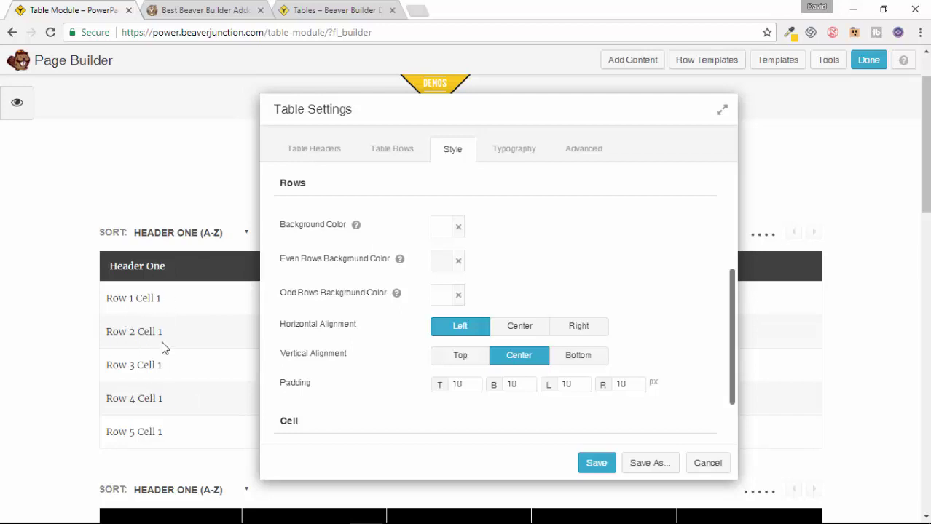
{"action": "scroll", "coordinate": [161, 341], "scroll_direction": "down", "scroll_amount": 5}
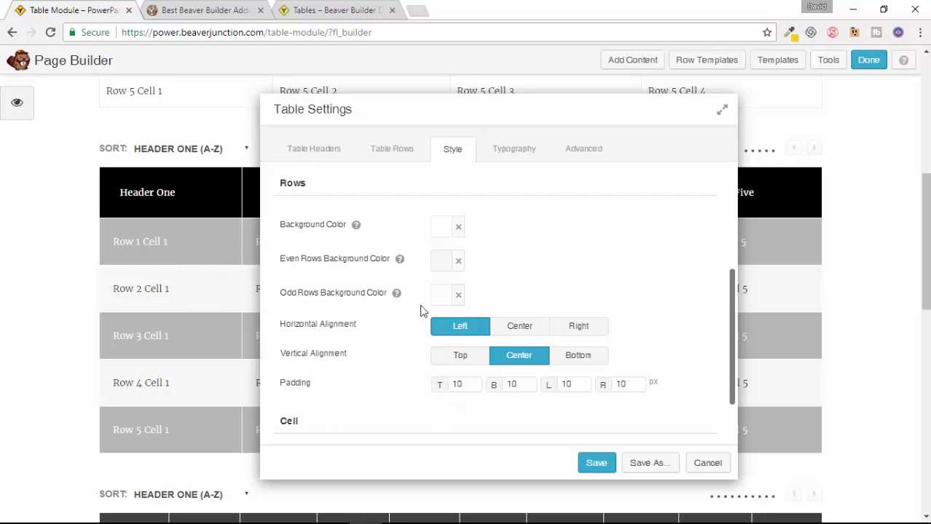
Check sorting and scrolling on Table Headers, save the settings, and publish the changes.
{"action": "left_click", "coordinate": [320, 154]}
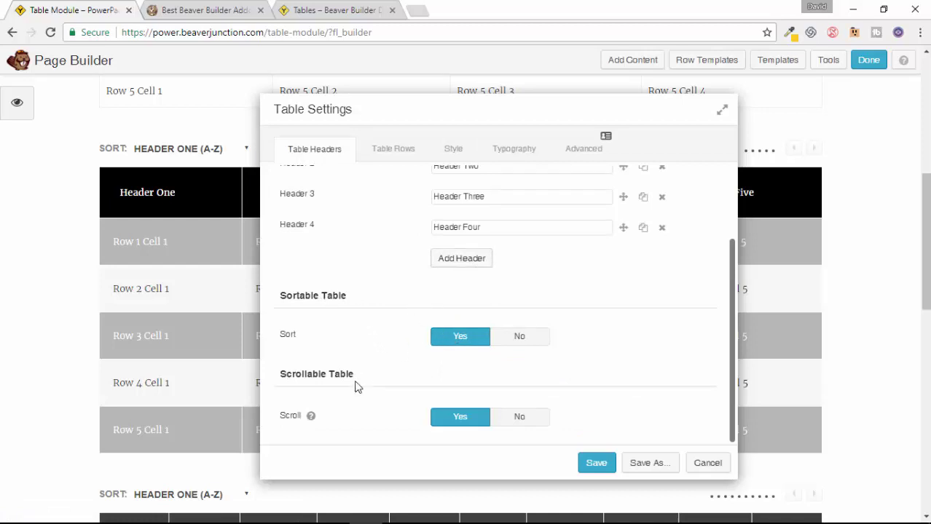
{"action": "left_click", "coordinate": [601, 465]}
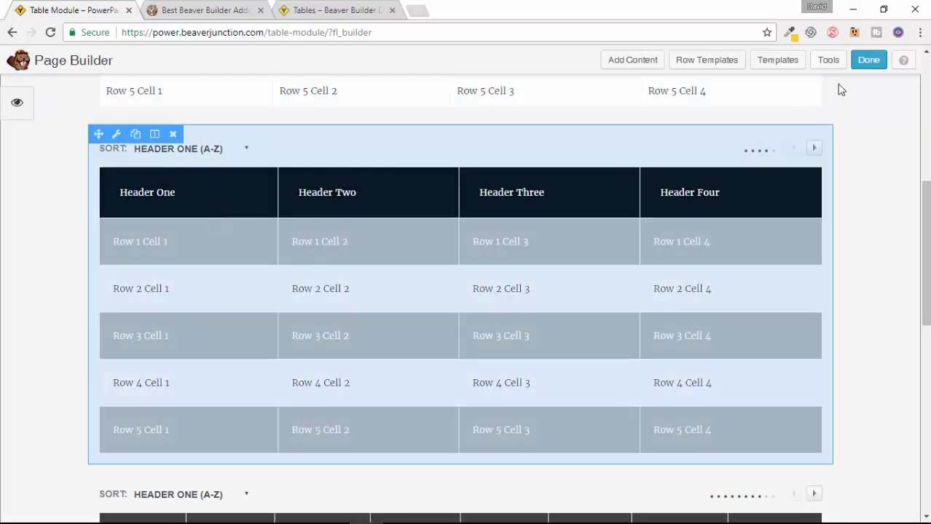
{"action": "left_click", "coordinate": [860, 61]}
{"action": "left_click", "coordinate": [481, 251]}
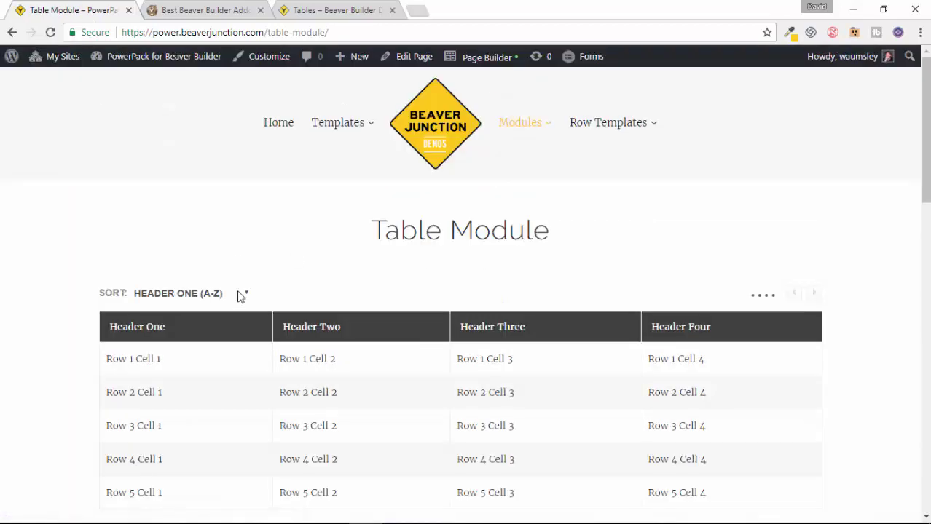
Try Z-A sorts on Header Two, Header Three and Header One of the live table.
{"action": "left_click", "coordinate": [241, 295]}
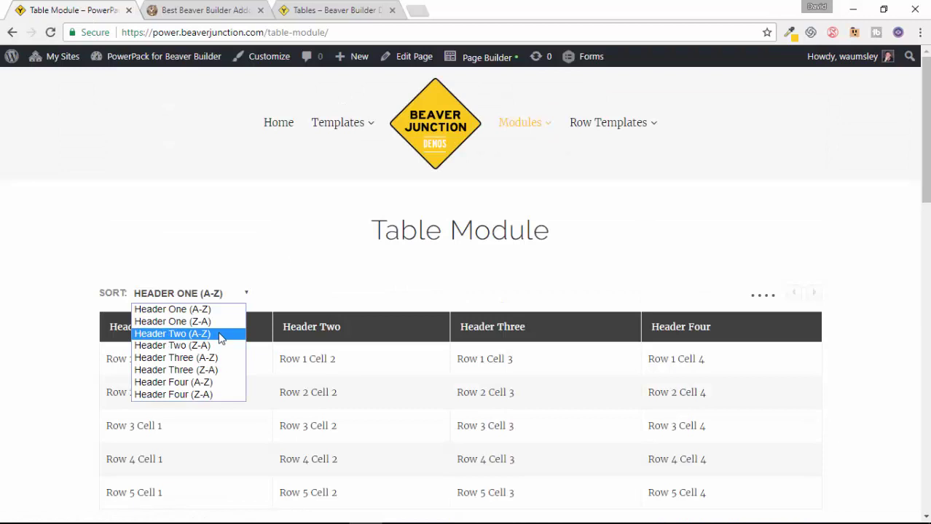
{"action": "left_click", "coordinate": [369, 338]}
{"action": "left_click", "coordinate": [370, 335]}
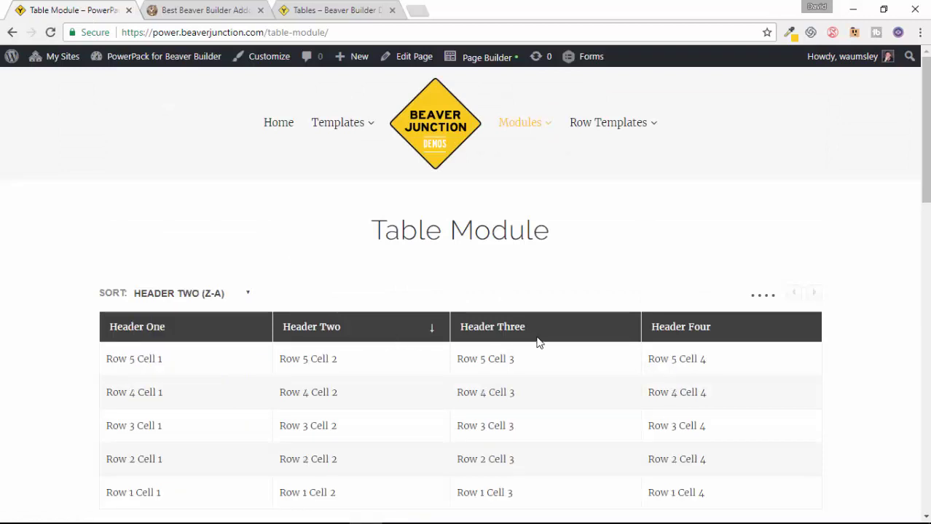
{"action": "left_click", "coordinate": [534, 335]}
{"action": "left_click", "coordinate": [390, 334]}
{"action": "left_click", "coordinate": [244, 326]}
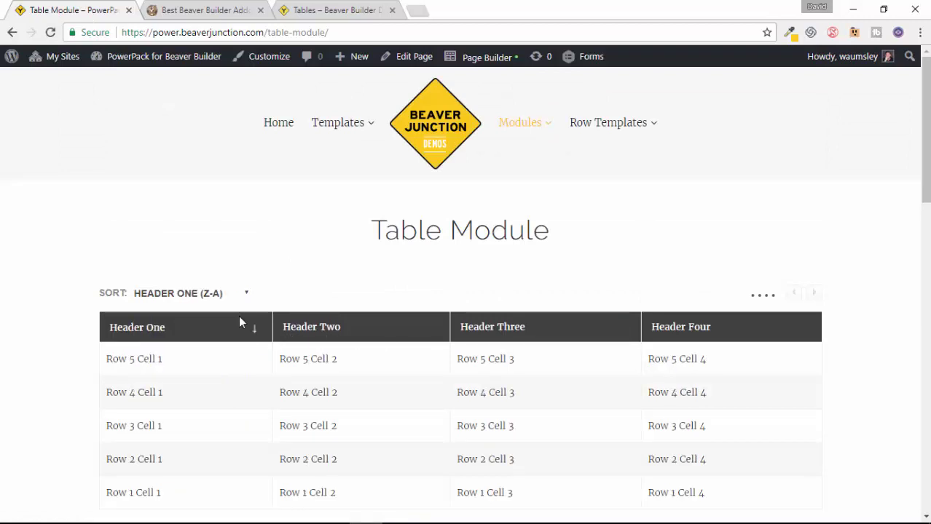
Sort the table by Header Three (Z-A) so rows run from Row 5 to Row 1.
{"action": "left_click", "coordinate": [245, 295]}
{"action": "left_click", "coordinate": [191, 369]}
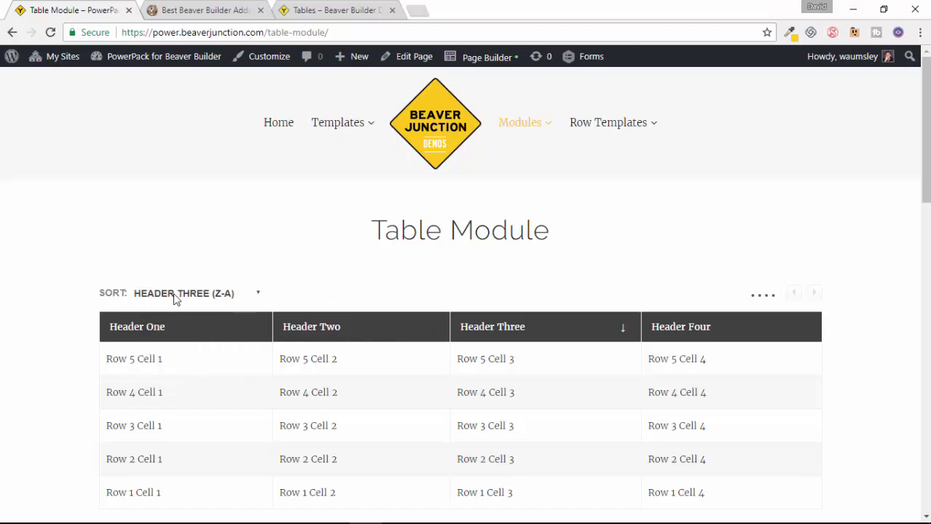
{"action": "scroll", "coordinate": [419, 423], "scroll_direction": "down", "scroll_amount": 8}
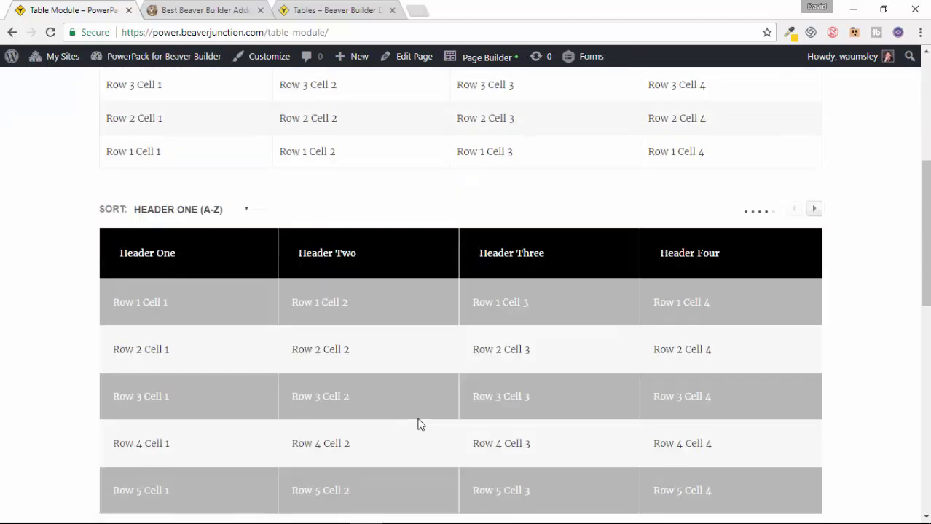
{"action": "scroll", "coordinate": [418, 425], "scroll_direction": "down", "scroll_amount": 6}
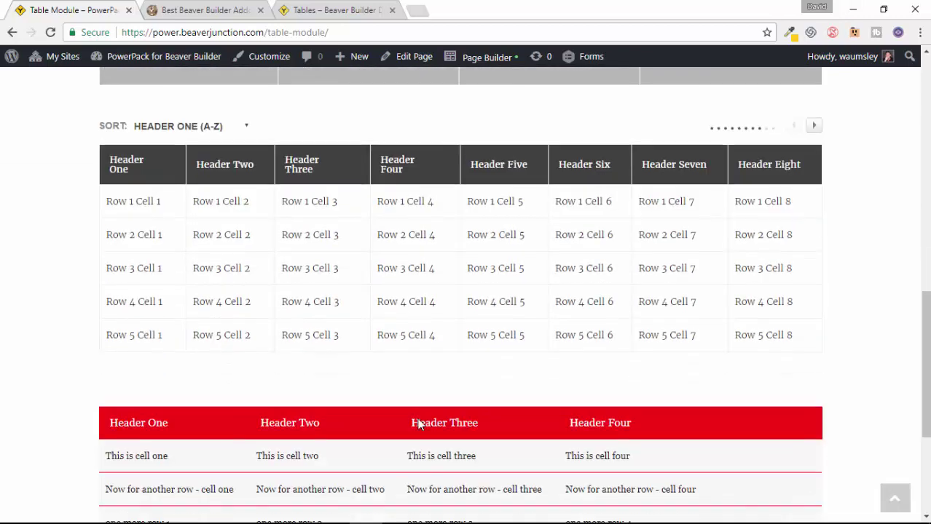
{"action": "scroll", "coordinate": [416, 430], "scroll_direction": "up", "scroll_amount": 2}
{"action": "scroll", "coordinate": [416, 430], "scroll_direction": "up", "scroll_amount": 10}
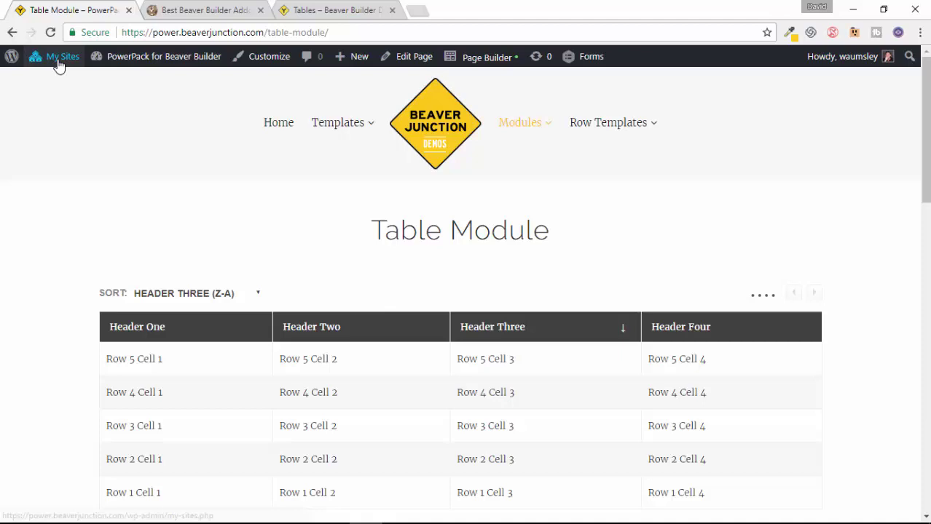
Open the Custom Grid demo page in Page Builder and scroll to the second shirt product grid.
{"action": "mouse_move", "coordinate": [519, 129]}
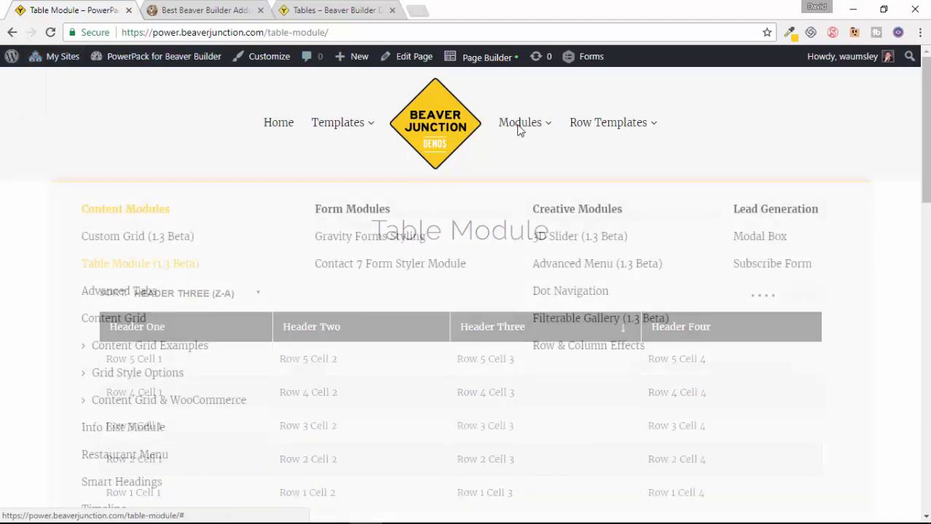
{"action": "left_click", "coordinate": [132, 246]}
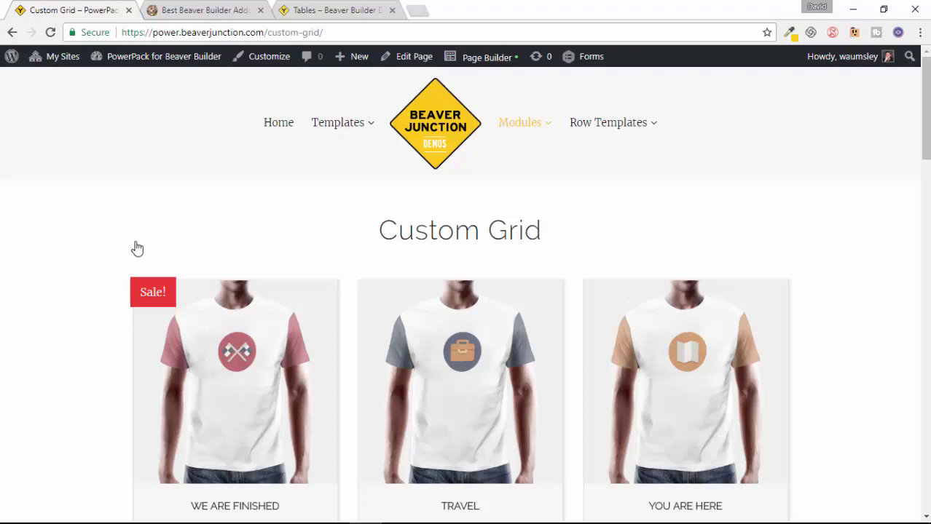
{"action": "mouse_move", "coordinate": [530, 116]}
{"action": "left_click", "coordinate": [484, 61]}
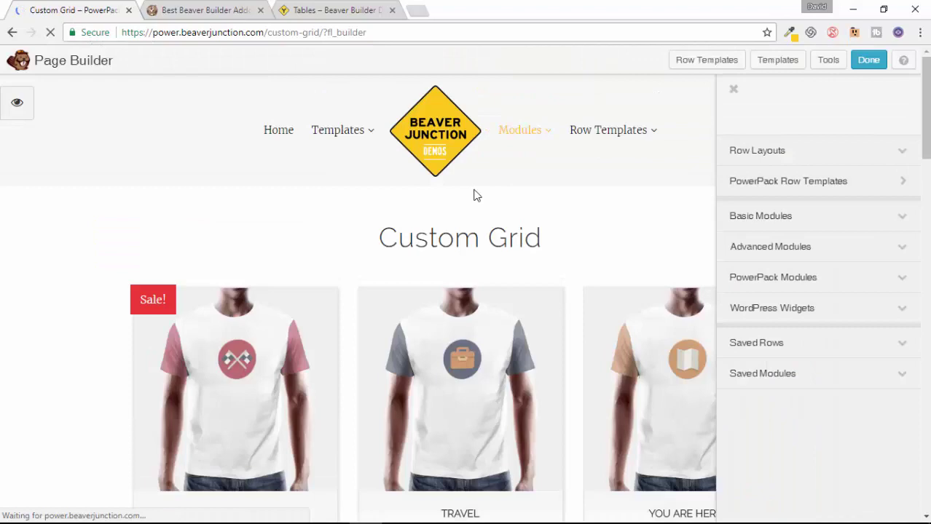
{"action": "scroll", "coordinate": [474, 197], "scroll_direction": "down", "scroll_amount": 5}
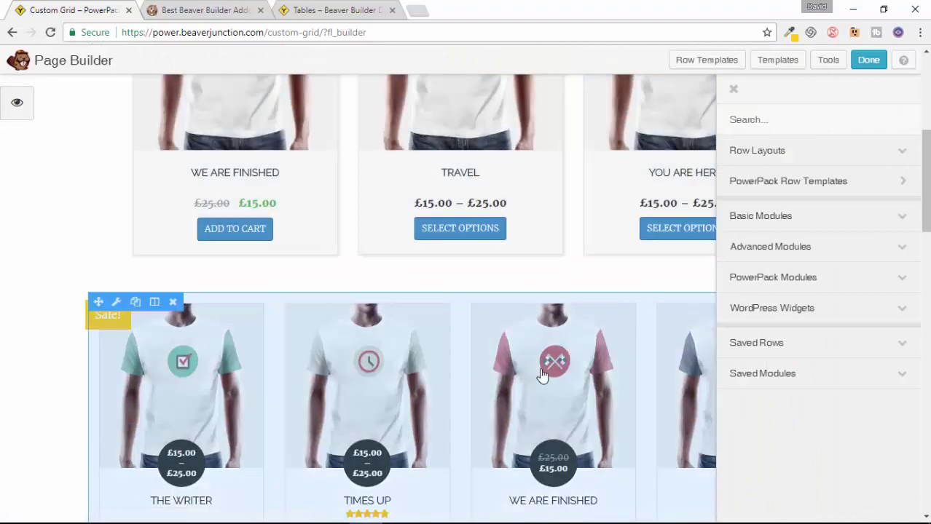
{"action": "scroll", "coordinate": [509, 342], "scroll_direction": "down", "scroll_amount": 4}
Open the shirt grid's settings, keep the WooCommerce 3 preset, and browse its Style options.
{"action": "left_click", "coordinate": [453, 230]}
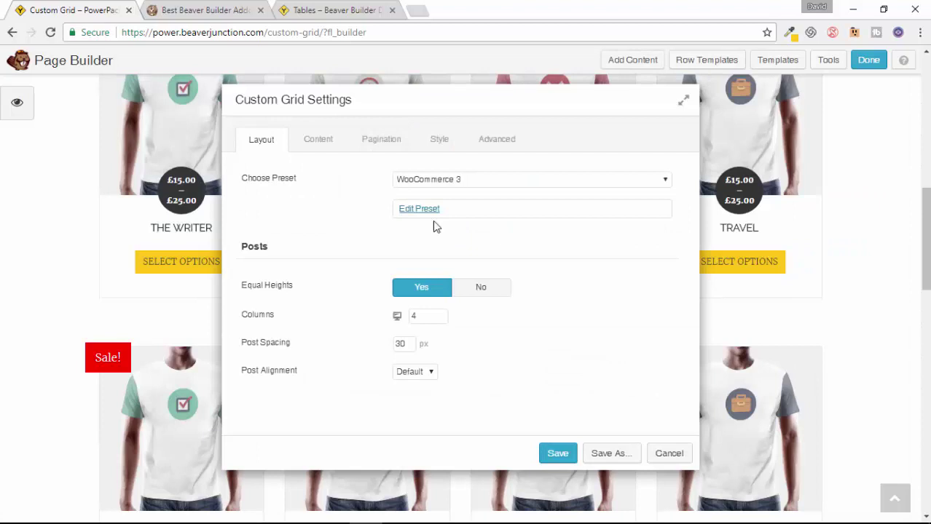
{"action": "left_click", "coordinate": [531, 185]}
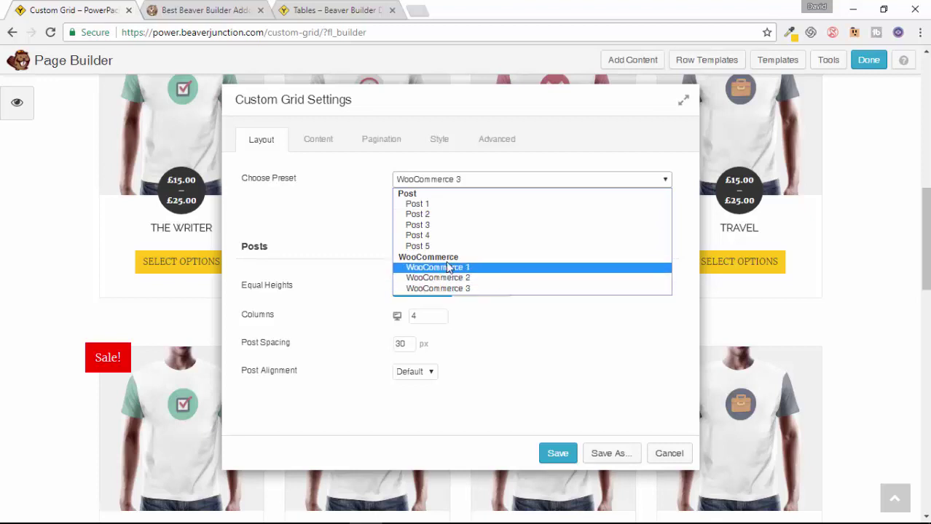
{"action": "left_click", "coordinate": [354, 222]}
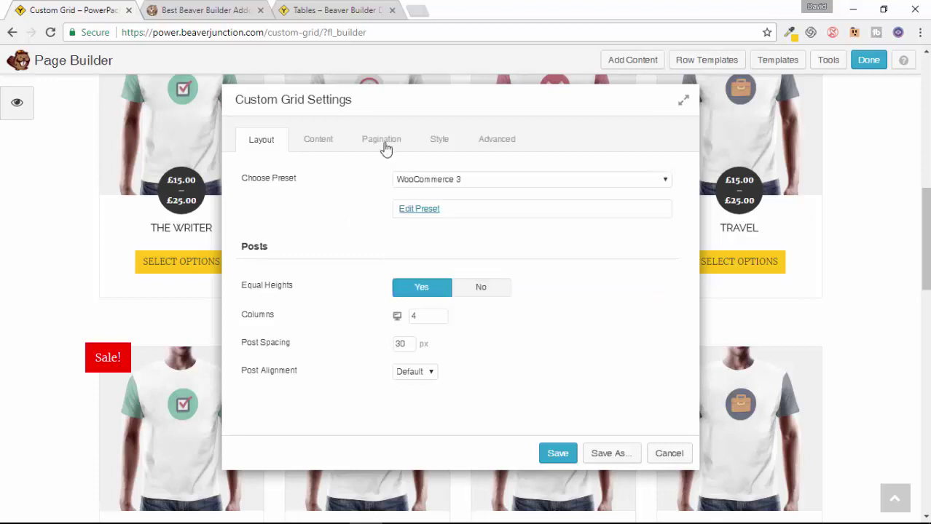
{"action": "left_click", "coordinate": [439, 140]}
{"action": "scroll", "coordinate": [523, 256], "scroll_direction": "down", "scroll_amount": 3}
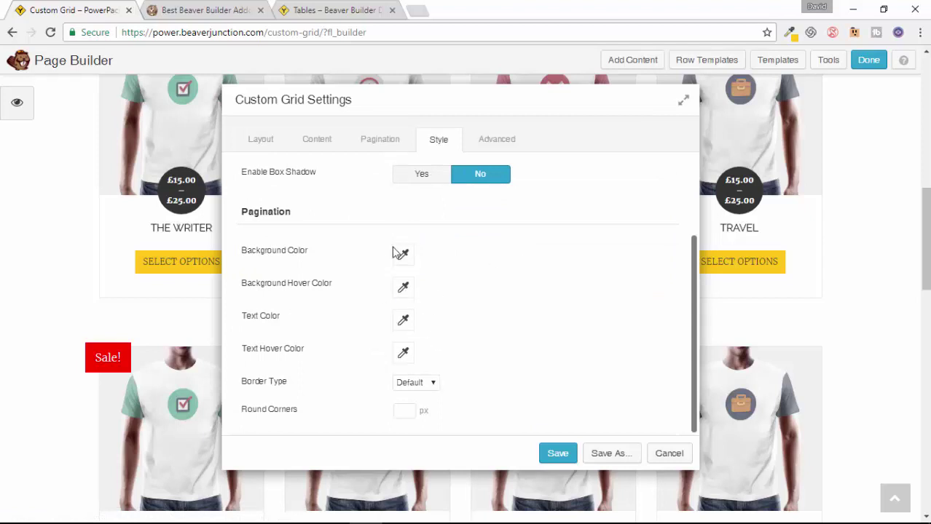
{"action": "scroll", "coordinate": [502, 331], "scroll_direction": "up", "scroll_amount": 3}
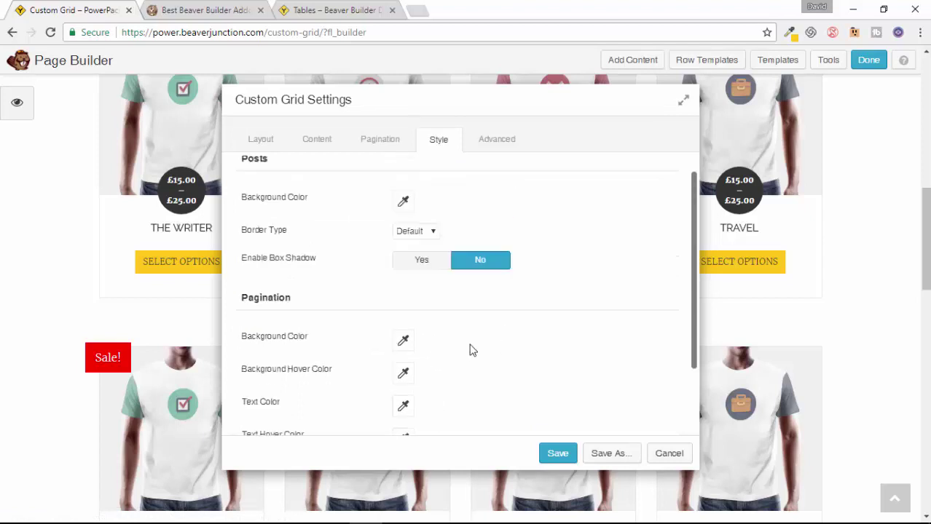
{"action": "left_click", "coordinate": [259, 142]}
Open the WooCommerce 3 preset for editing and scroll through its HTML template.
{"action": "left_click", "coordinate": [427, 211]}
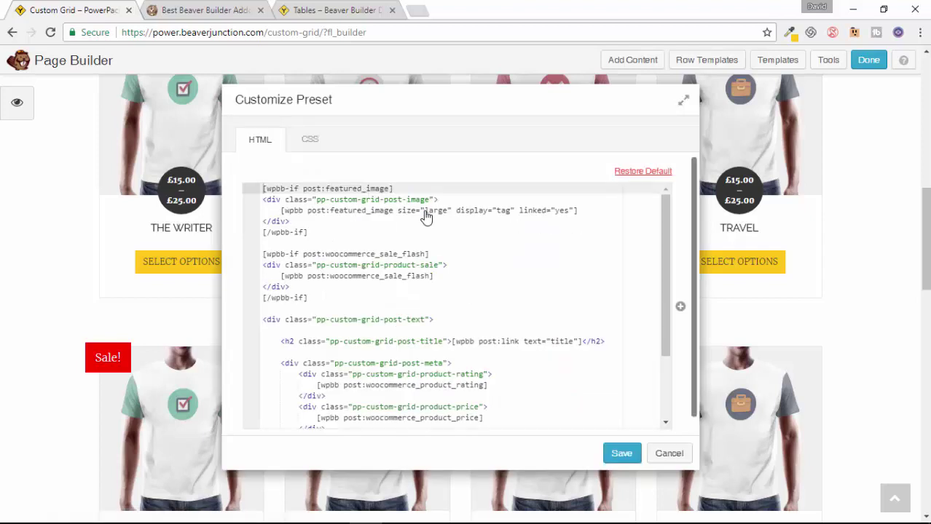
{"action": "scroll", "coordinate": [465, 260], "scroll_direction": "down", "scroll_amount": 1}
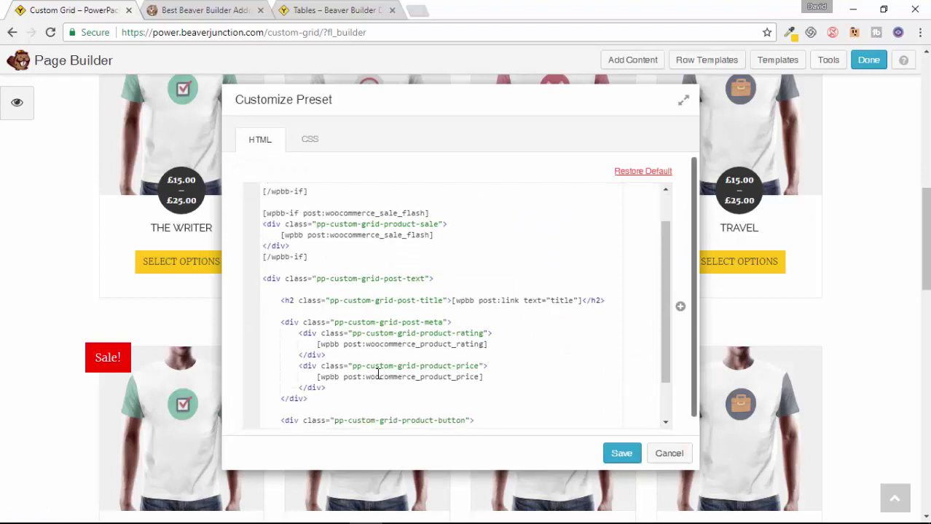
{"action": "scroll", "coordinate": [465, 277], "scroll_direction": "down", "scroll_amount": 1}
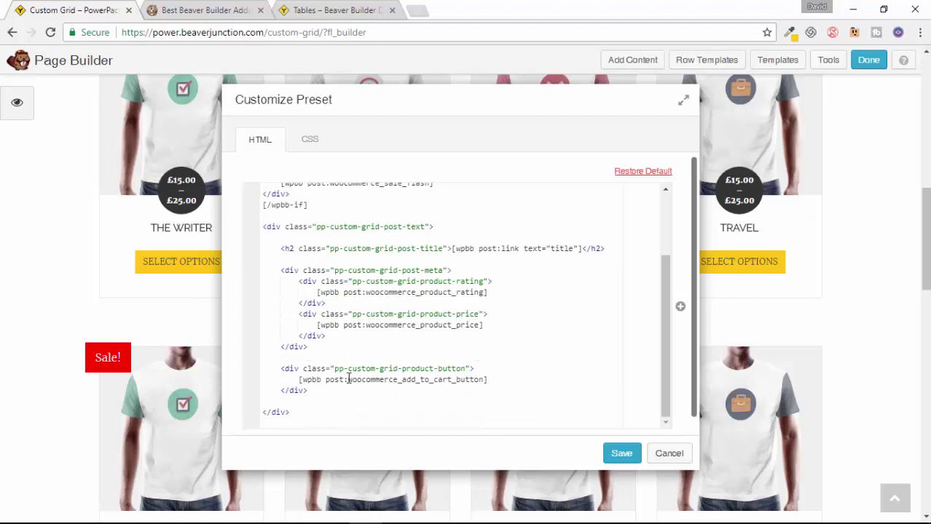
Browse the insertable shortcode list, close it without inserting anything, and view the preset's CSS.
{"action": "left_click", "coordinate": [680, 309]}
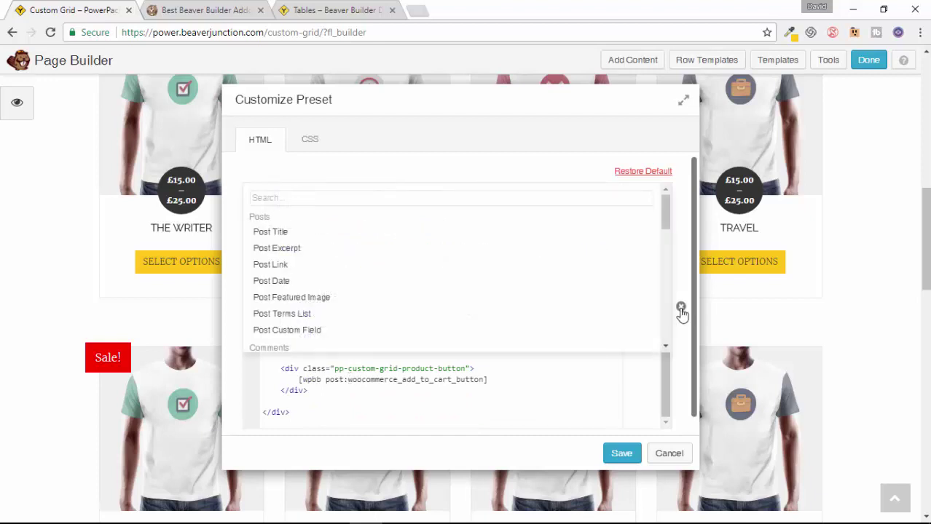
{"action": "mouse_move", "coordinate": [551, 304]}
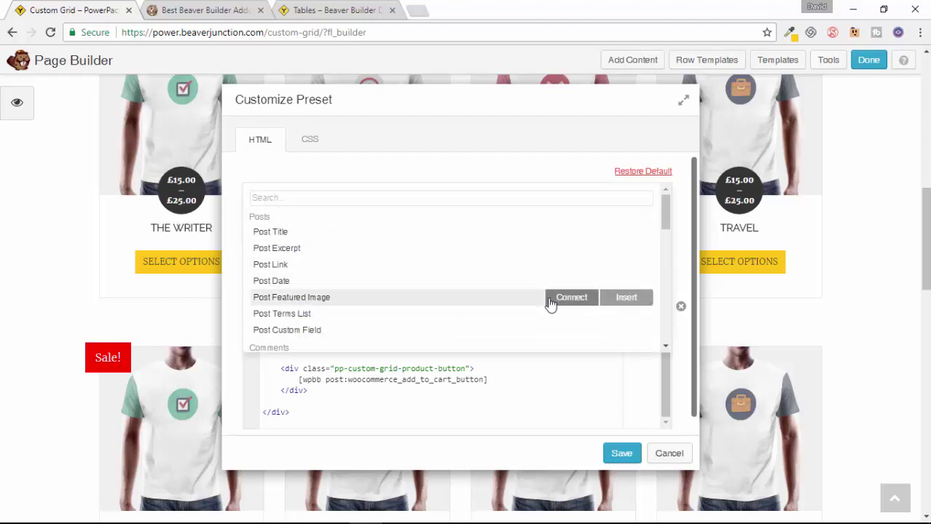
{"action": "left_click_drag", "start_coordinate": [667, 214], "coordinate": [648, 319]}
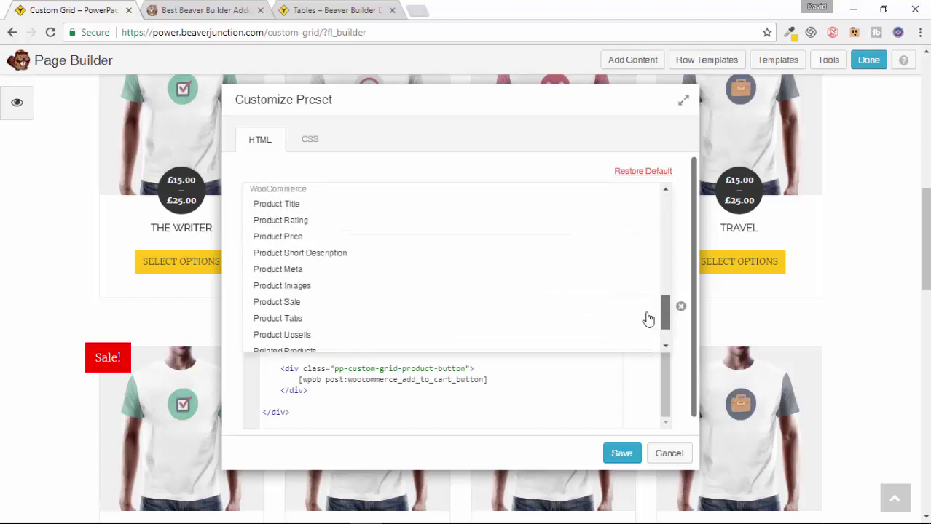
{"action": "mouse_move", "coordinate": [422, 324]}
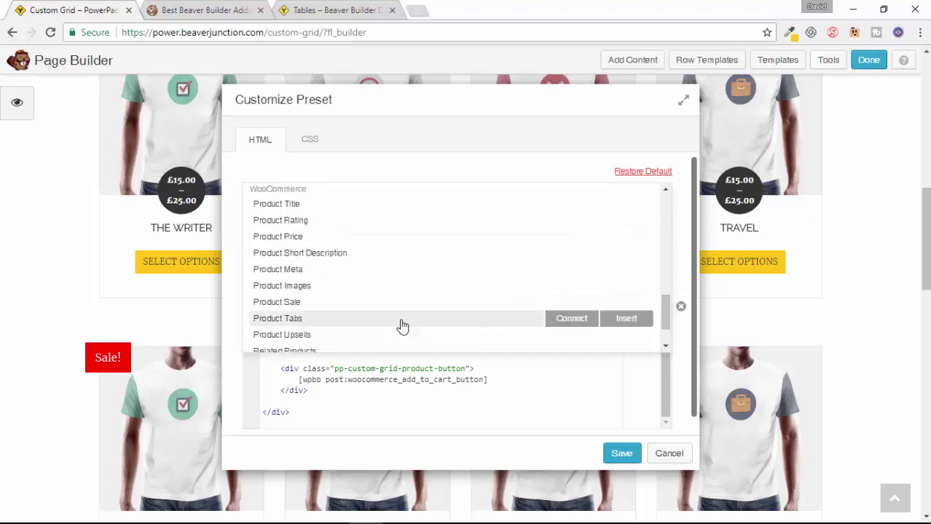
{"action": "left_click", "coordinate": [542, 401]}
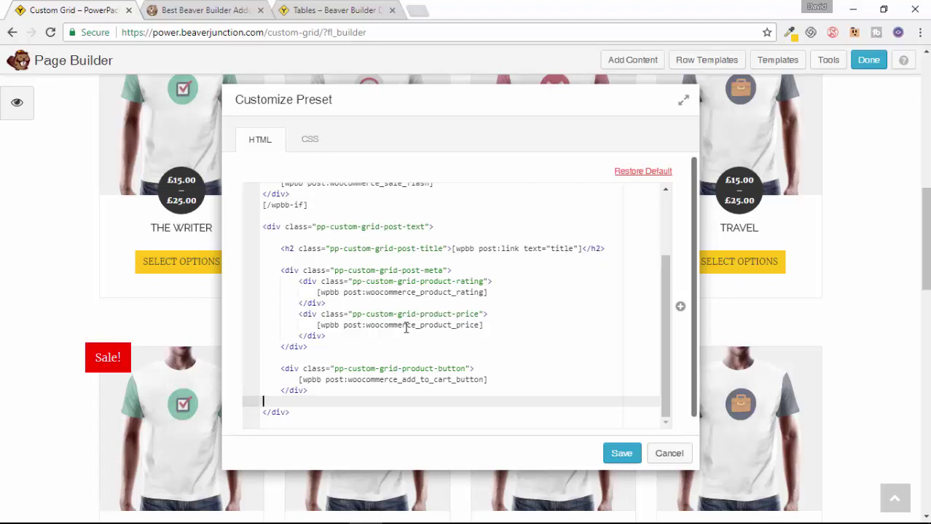
{"action": "left_click", "coordinate": [309, 143]}
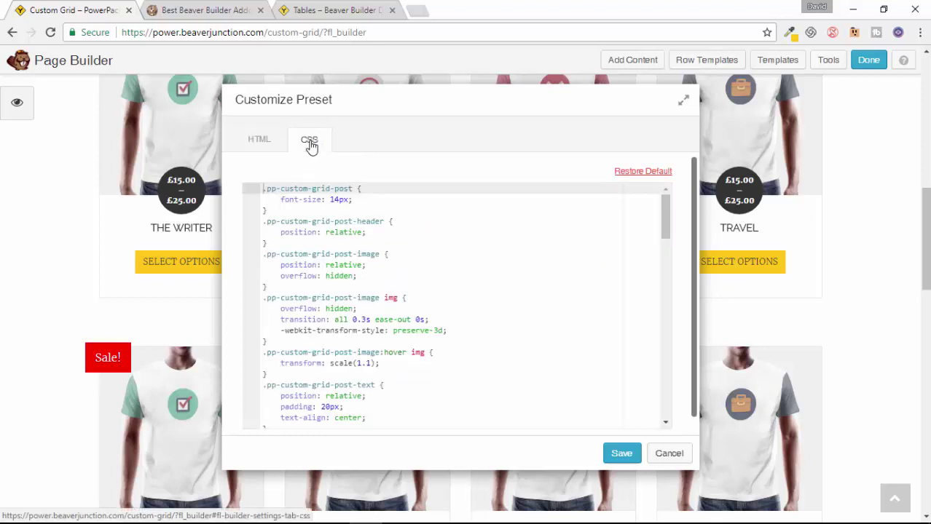
Compare the preset's CSS with the styled grid behind the dialog, then return to the HTML template.
{"action": "scroll", "coordinate": [431, 321], "scroll_direction": "down", "scroll_amount": 3}
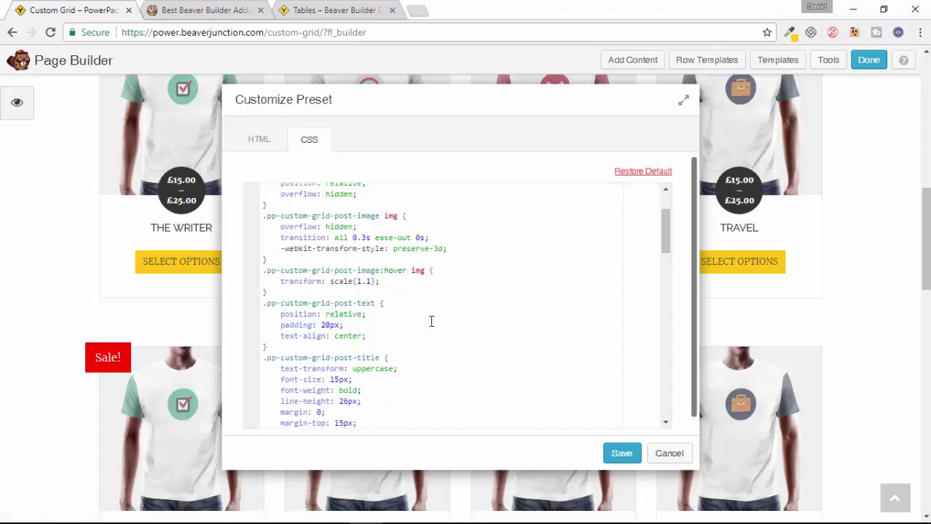
{"action": "scroll", "coordinate": [431, 321], "scroll_direction": "down", "scroll_amount": 1}
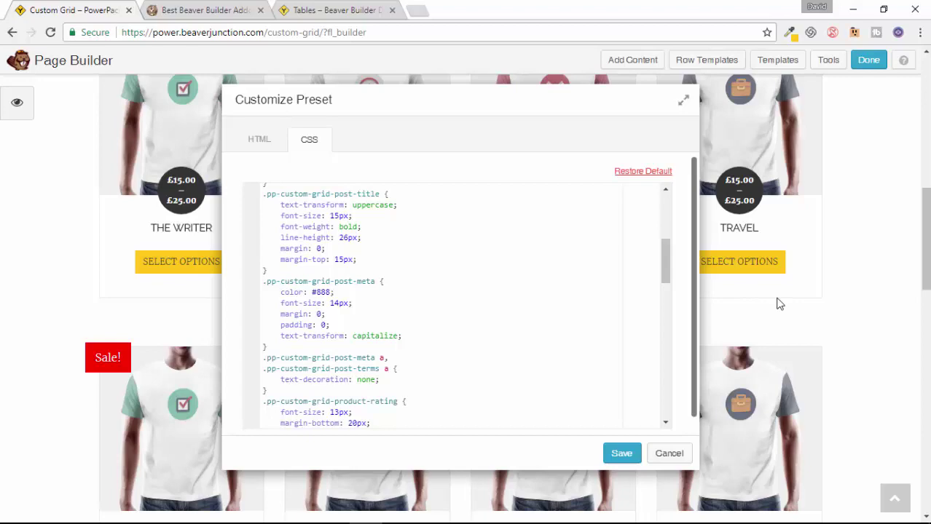
{"action": "left_click_drag", "start_coordinate": [927, 262], "coordinate": [919, 312]}
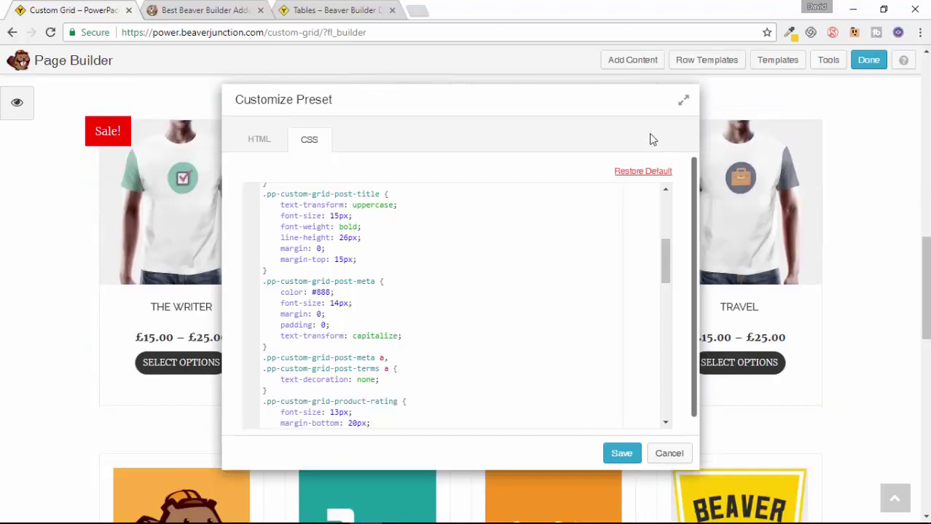
{"action": "left_click_drag", "start_coordinate": [584, 115], "coordinate": [606, 383]}
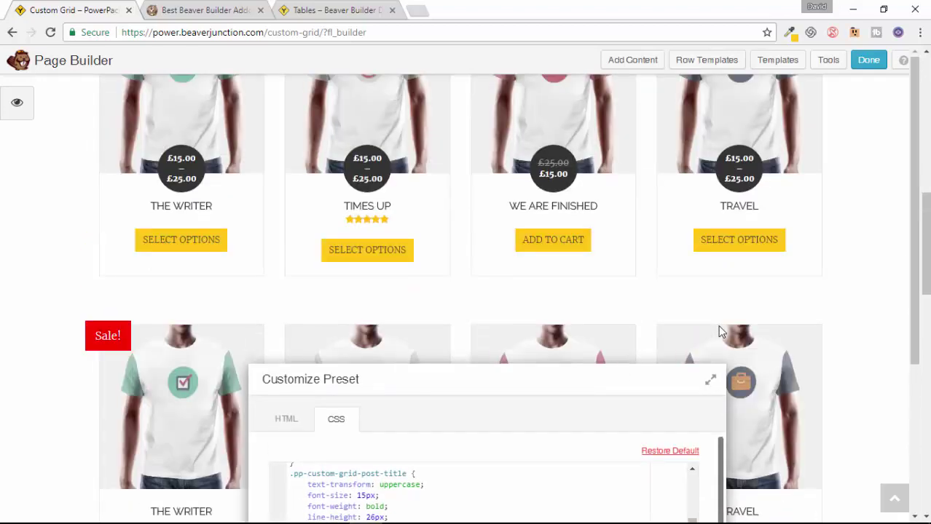
{"action": "scroll", "coordinate": [602, 315], "scroll_direction": "up", "scroll_amount": 1}
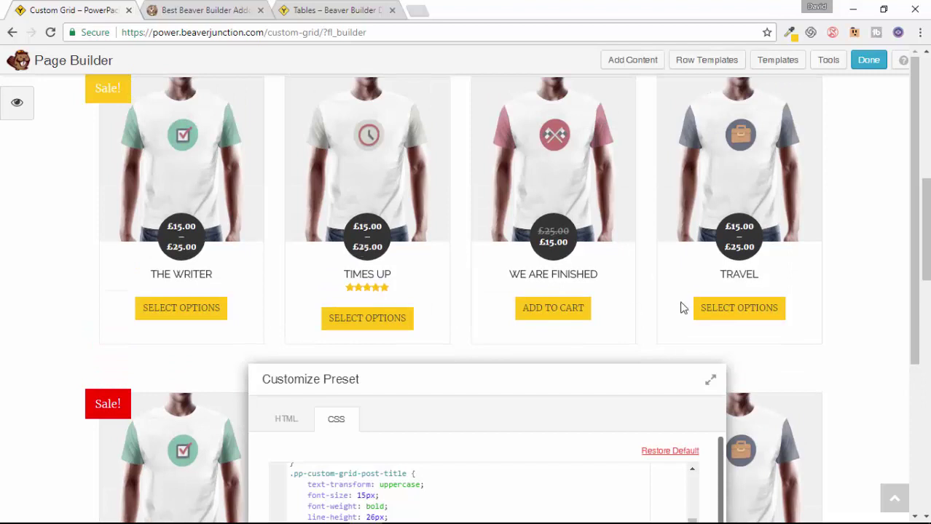
{"action": "scroll", "coordinate": [345, 283], "scroll_direction": "up", "scroll_amount": 2}
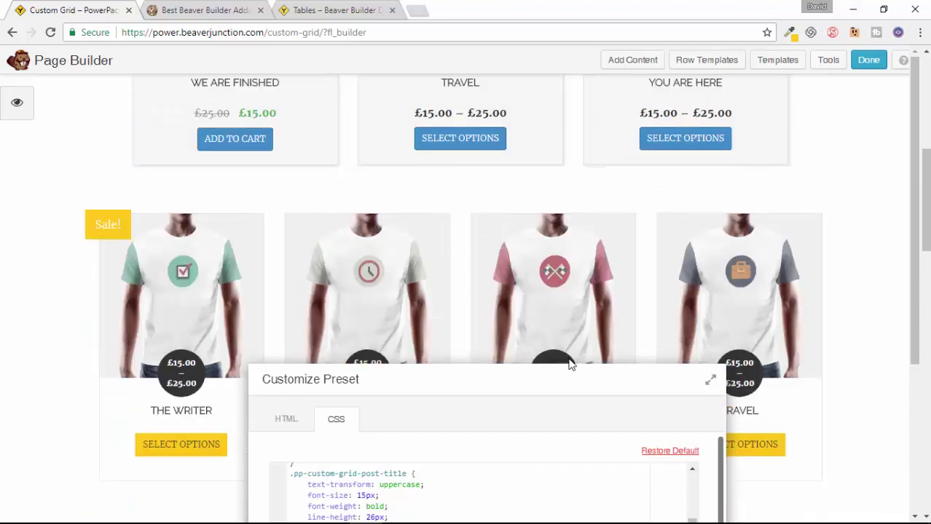
{"action": "left_click_drag", "start_coordinate": [550, 370], "coordinate": [526, 181]}
{"action": "left_click", "coordinate": [249, 175]}
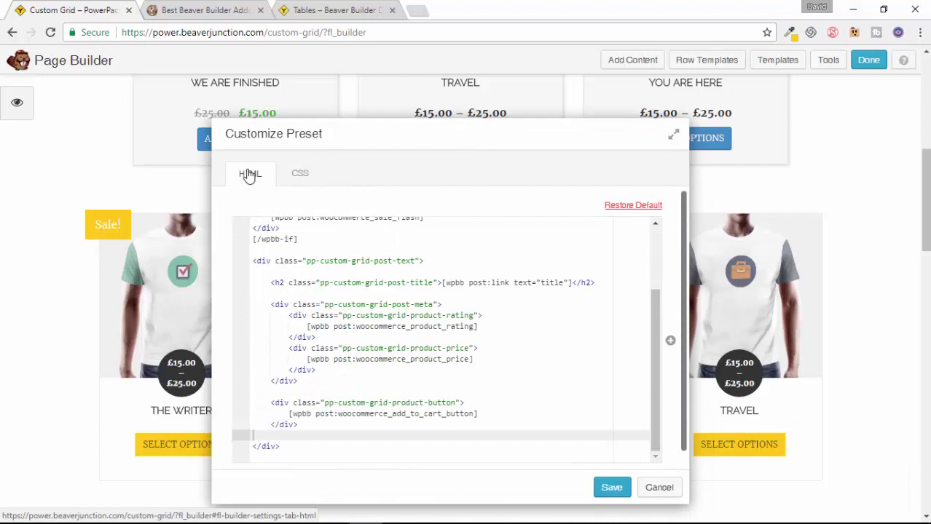